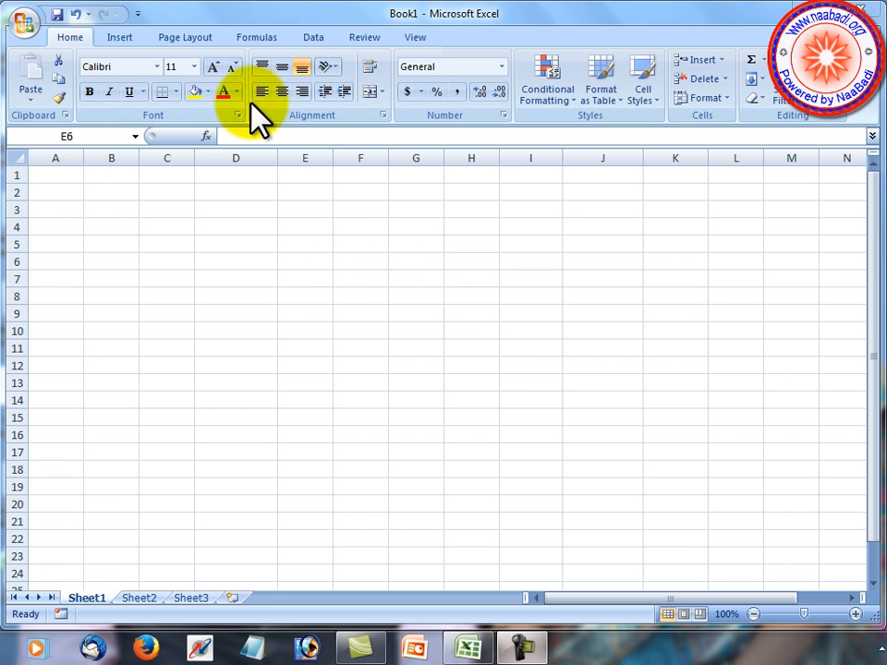
left_click(112, 40)
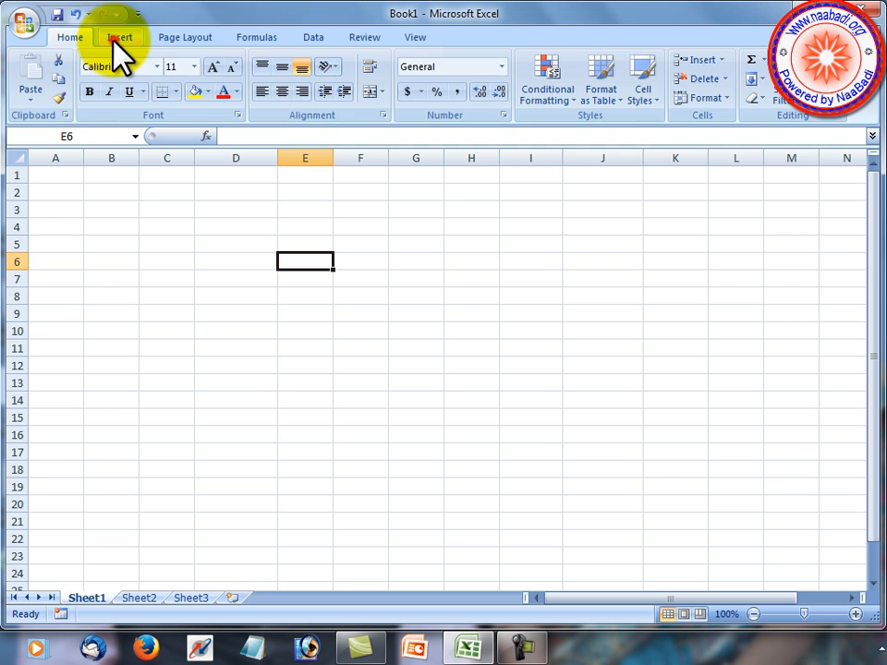
left_click(189, 39)
left_click(267, 38)
left_click(327, 38)
left_click(379, 40)
left_click(424, 39)
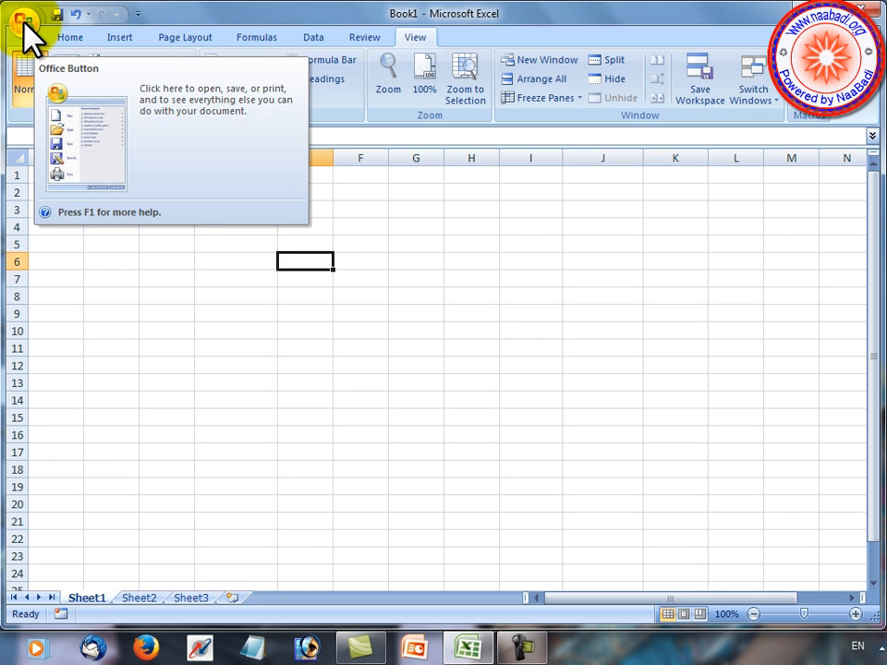
Enable the option to show the Developer tab in the Ribbon in Excel's Popular options
left_click(24, 20)
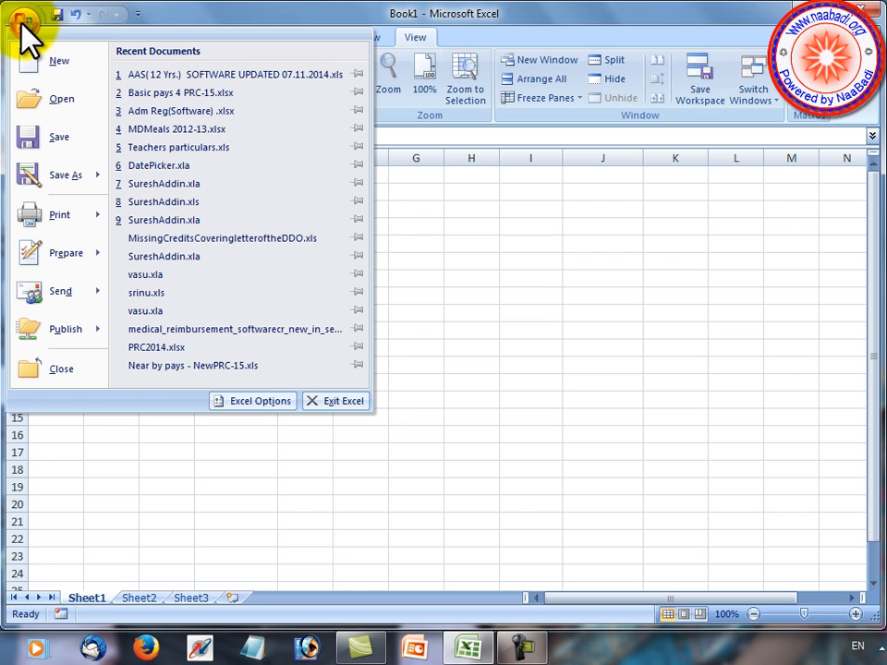
left_click(257, 403)
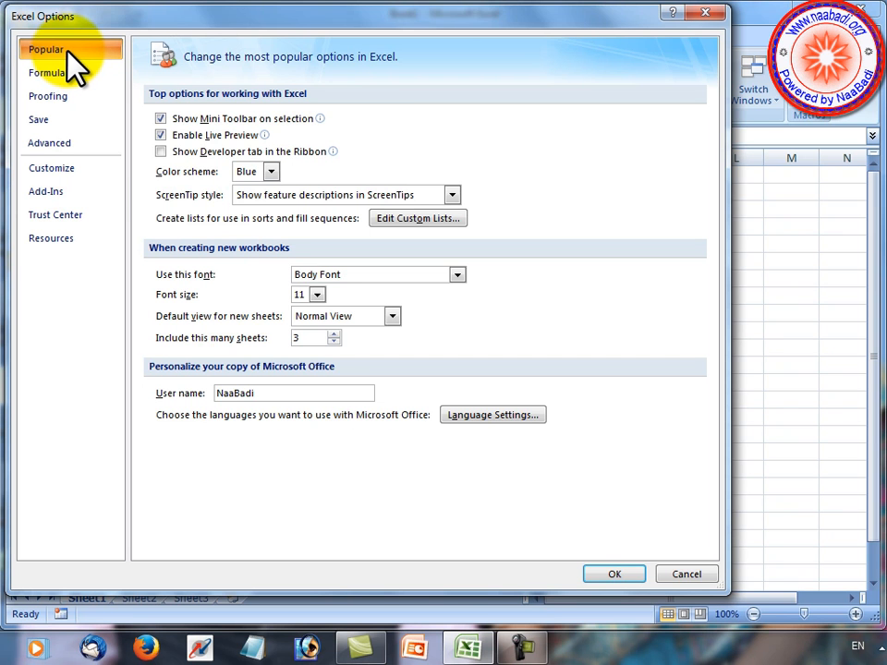
left_click(161, 153)
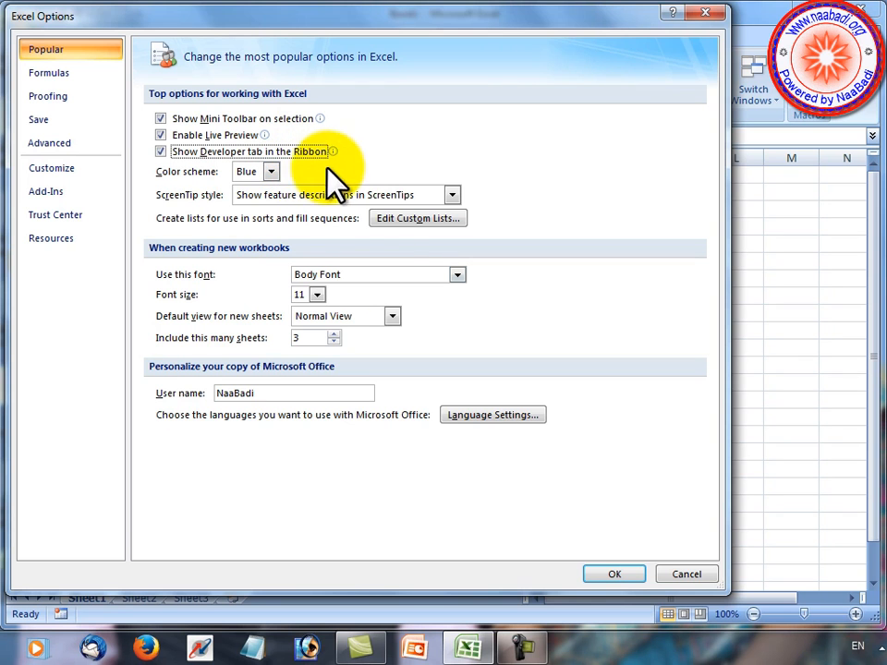
left_click(606, 575)
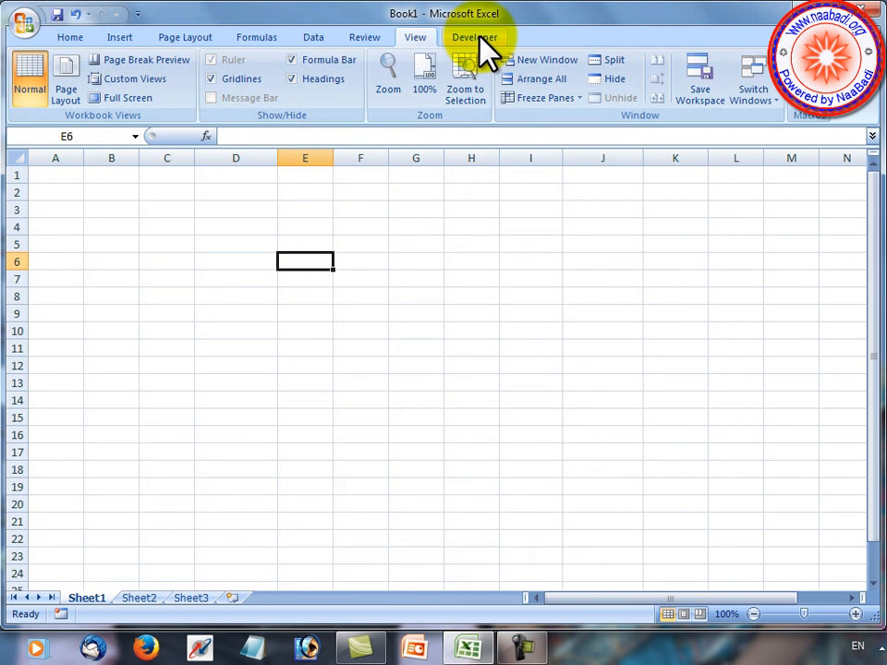
Insert a Combo Box form control covering cells C3:D4 and test its drop-down list
left_click(476, 38)
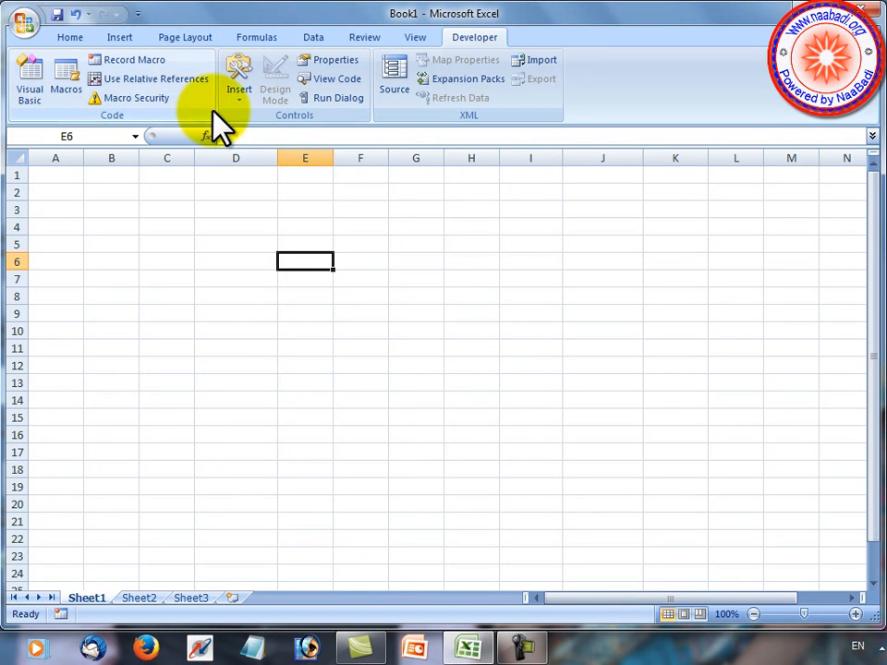
left_click(243, 92)
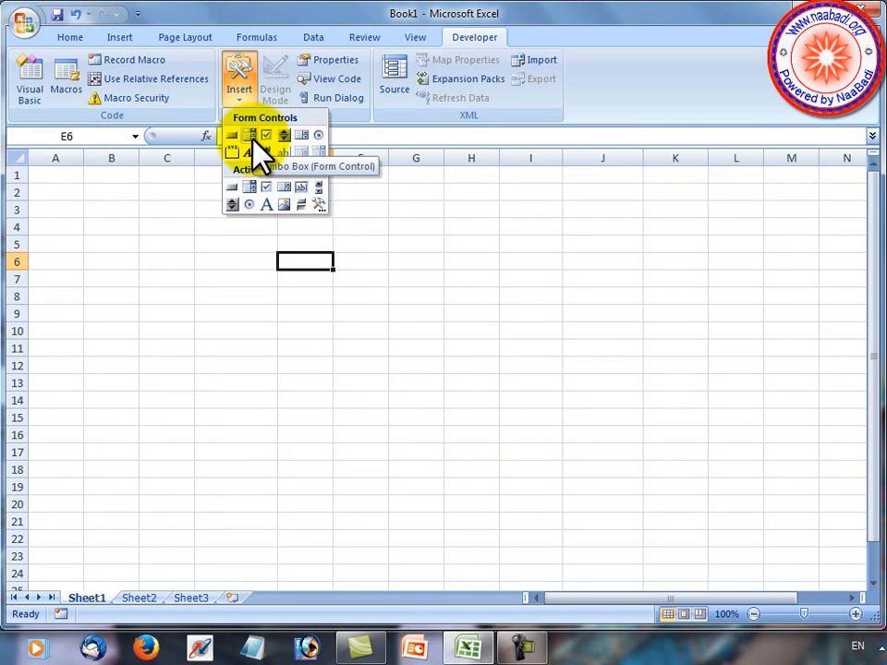
left_click(251, 137)
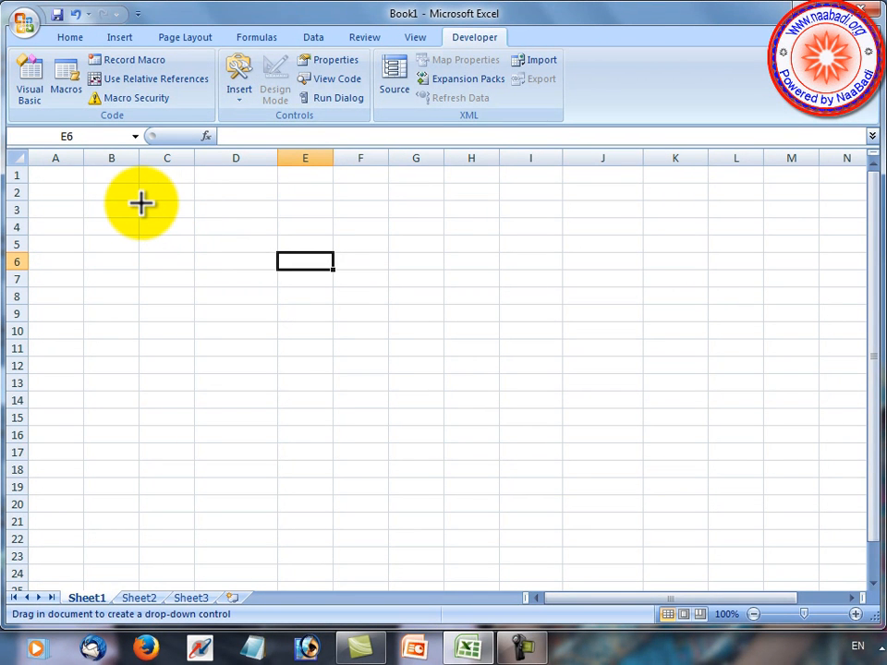
mouse_move(139, 201)
left_mouse_down()
mouse_move(206, 218)
mouse_move(278, 219)
mouse_move(277, 233)
left_mouse_up()
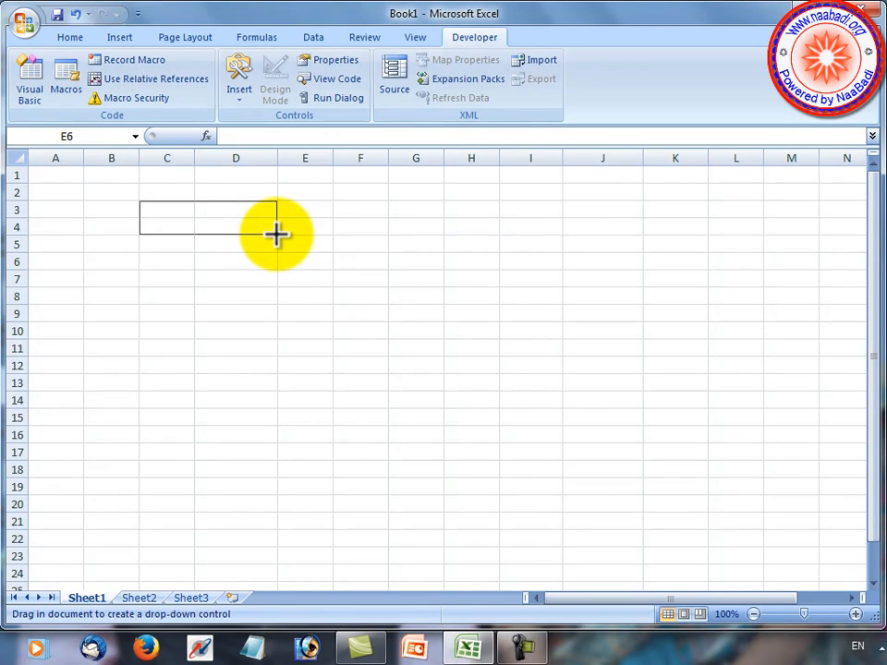
left_click_drag(277, 234, 276, 234)
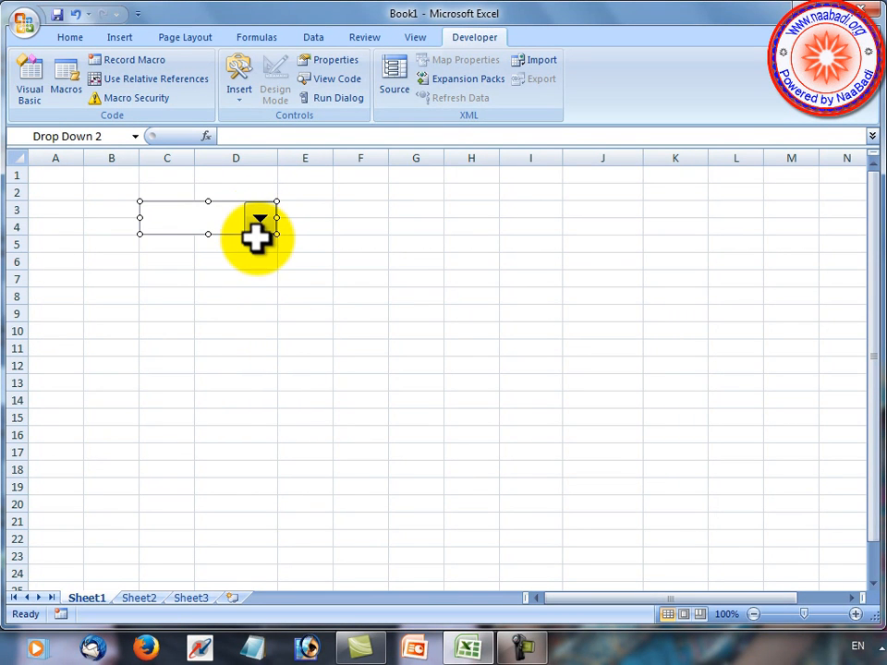
left_click(275, 283)
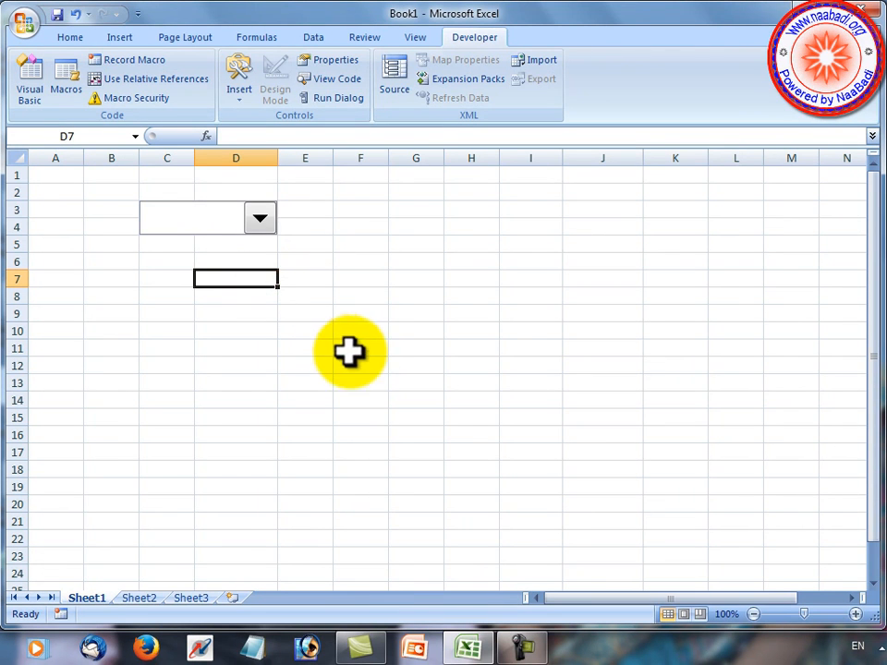
left_click(261, 226)
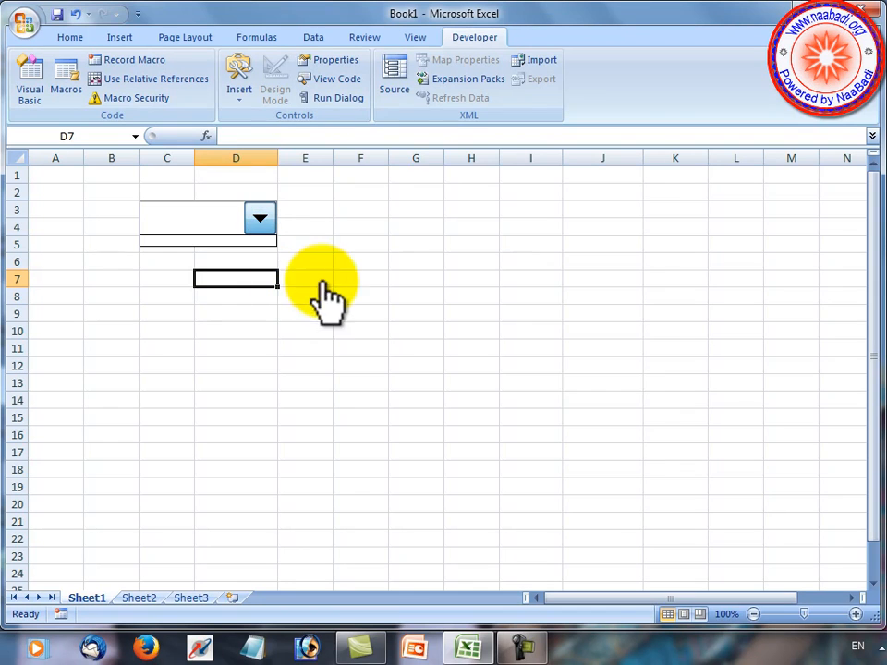
left_click(655, 310)
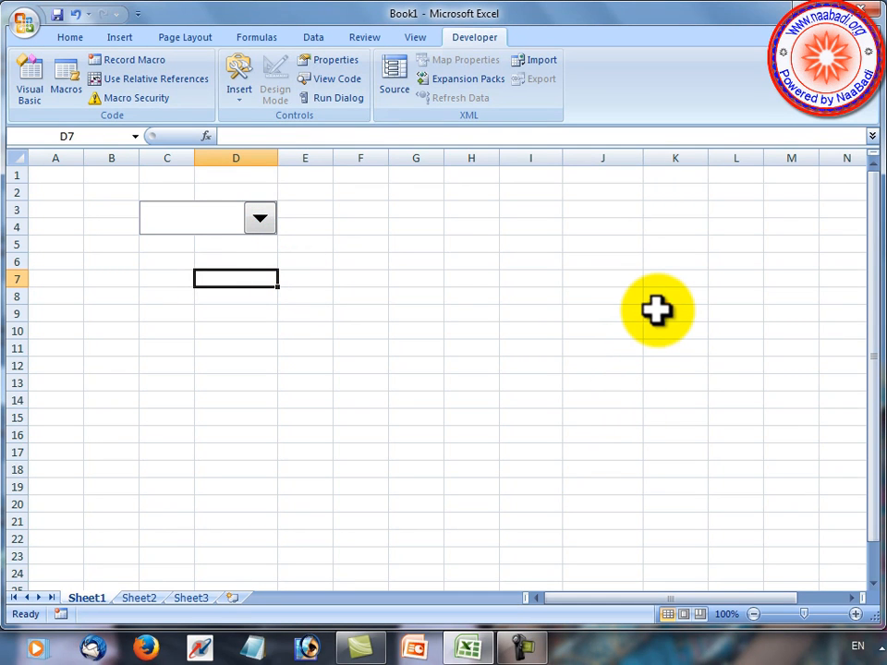
Enter January in K9 and fill the month series down to December in K20
left_click(655, 312)
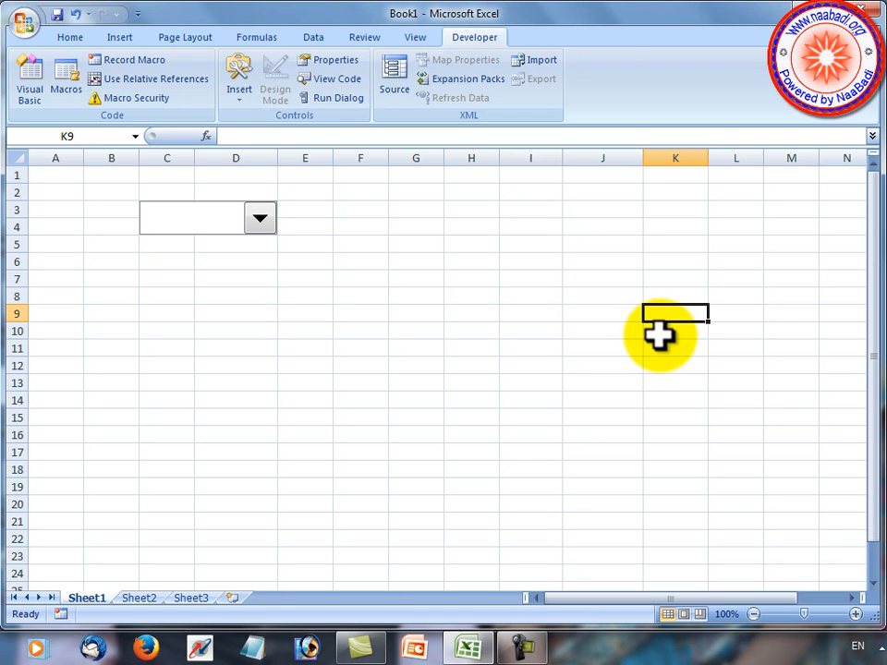
type("January")
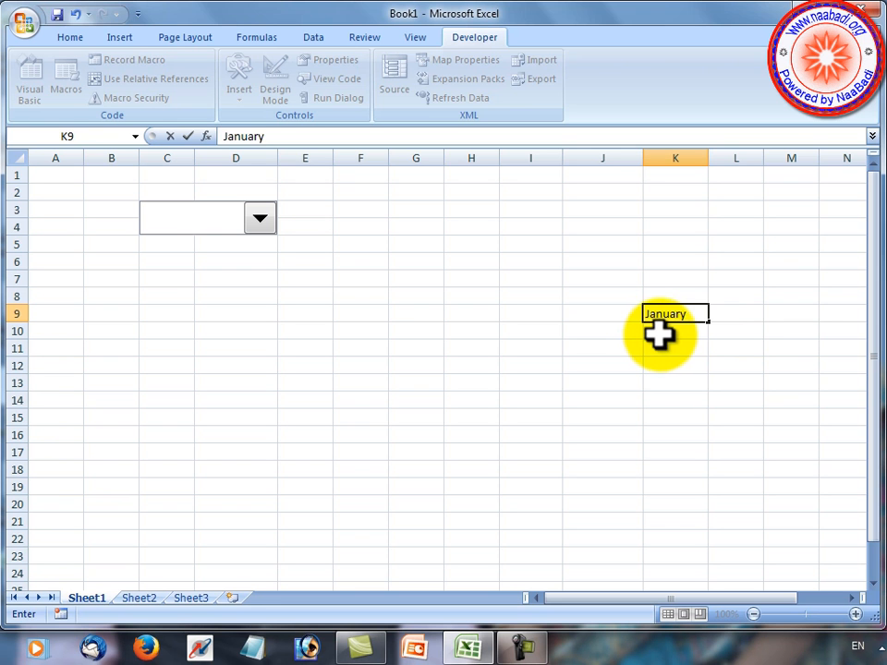
key("Return")
left_click(707, 317)
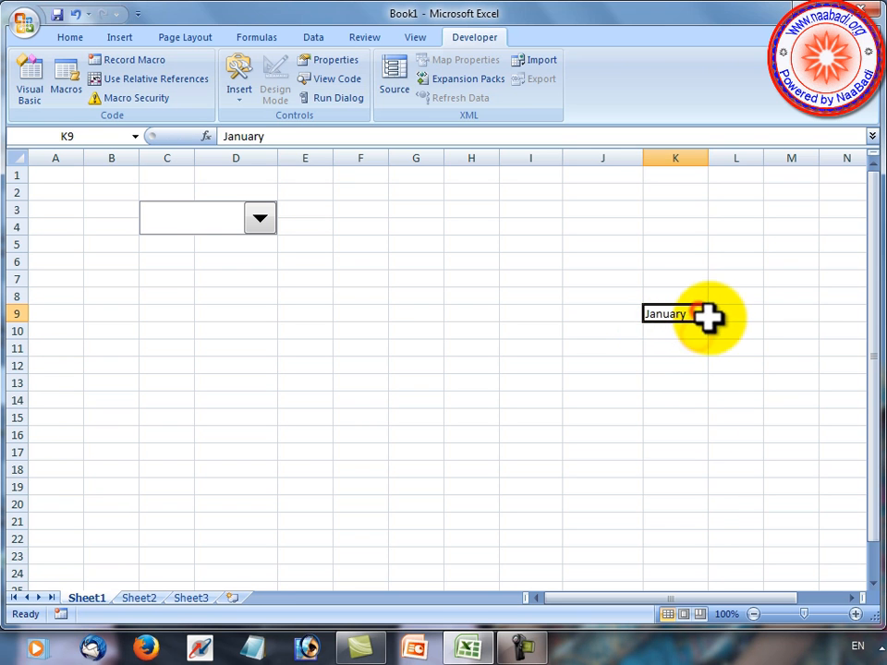
left_click_drag(709, 322, 713, 507)
Number the months beside their names, entering 1 and 2 in J9:J10 and filling the series down to 12 in J20
left_click(629, 313)
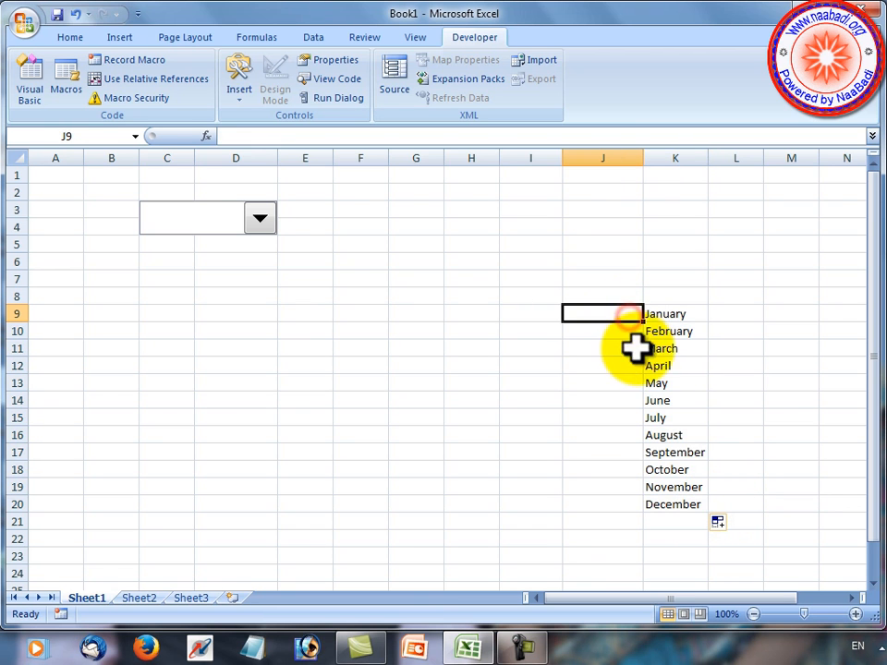
type("1")
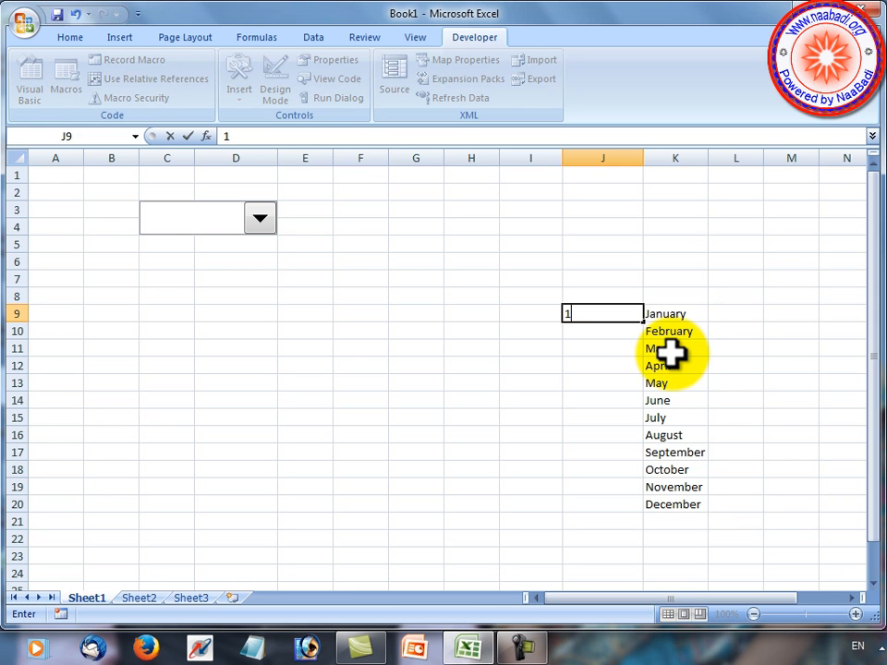
key("Return")
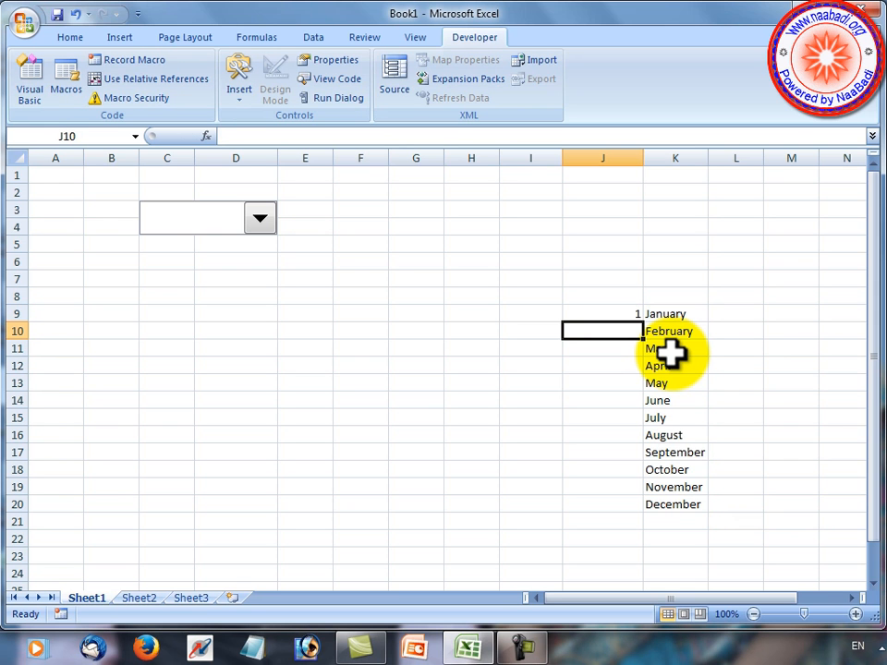
type("2")
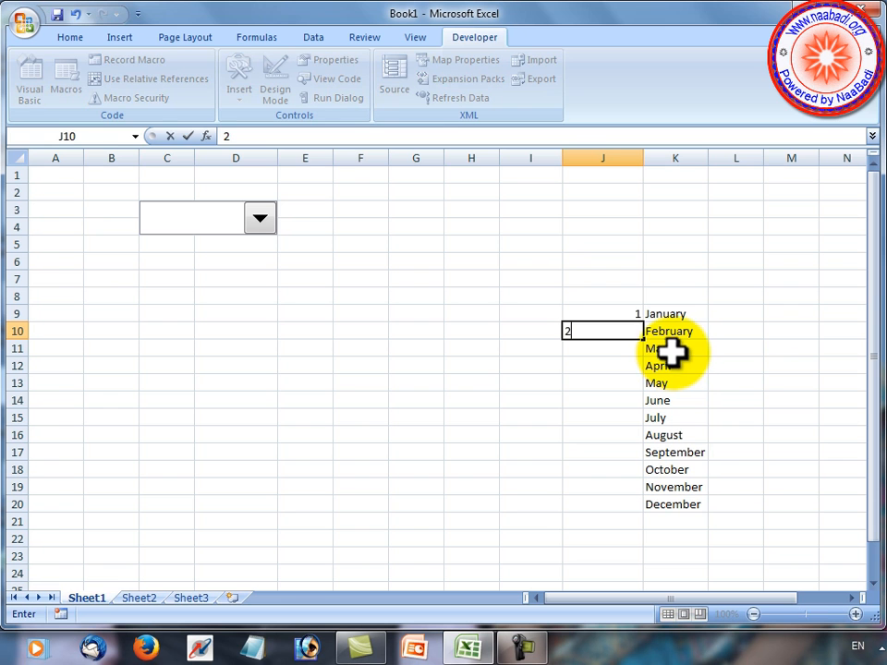
key("Escape")
left_click(633, 315)
left_click(580, 350)
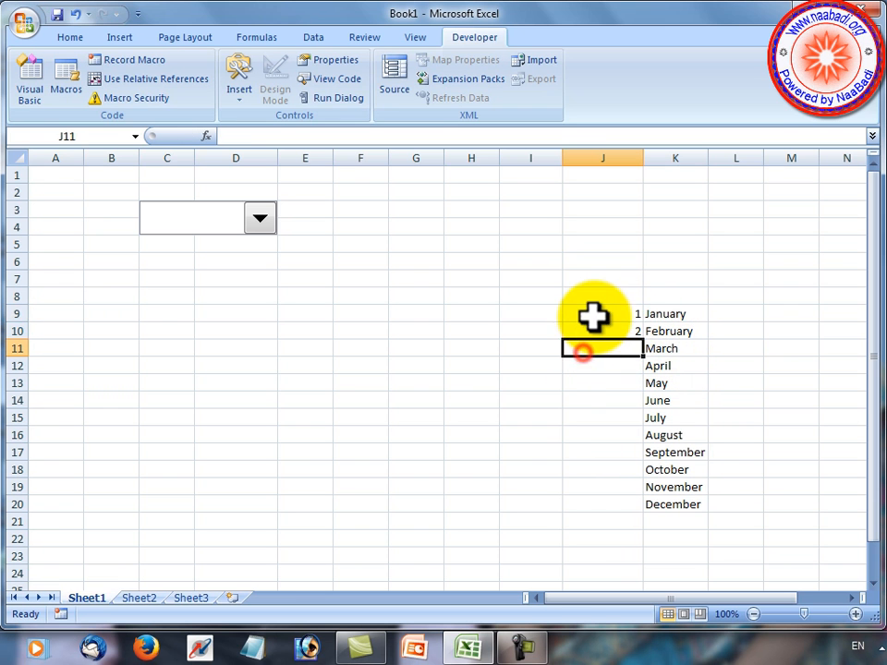
left_click_drag(594, 317, 629, 507)
left_click(515, 313)
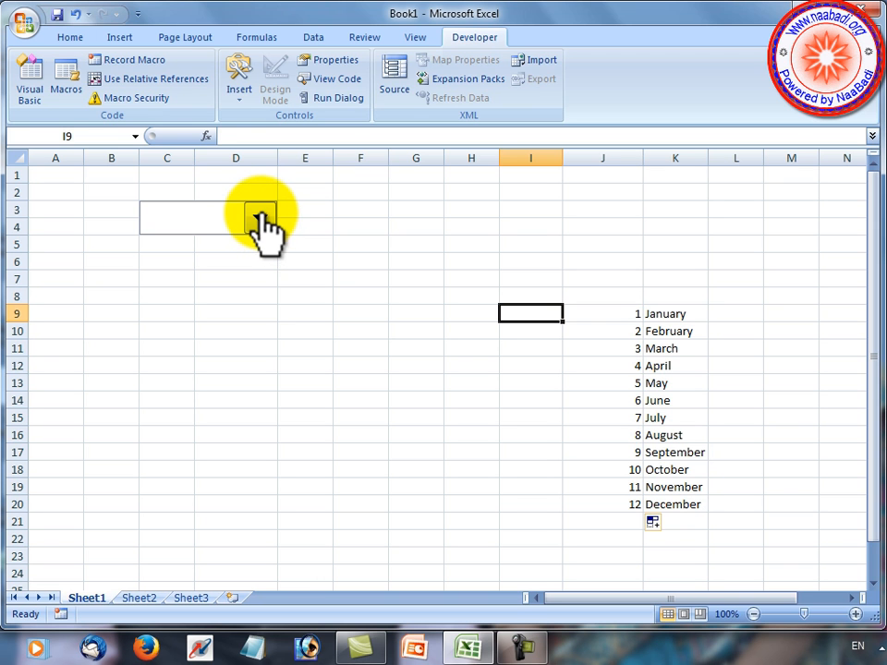
Open the combo box's Format Control settings and set its input range to the month names in $K$9:$K$20
right_click(263, 215)
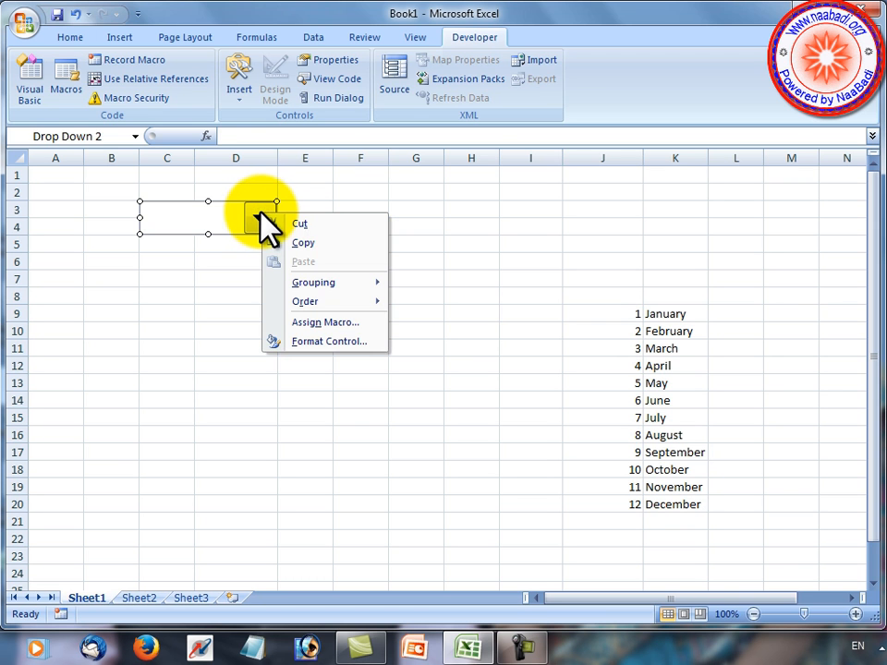
left_click(330, 346)
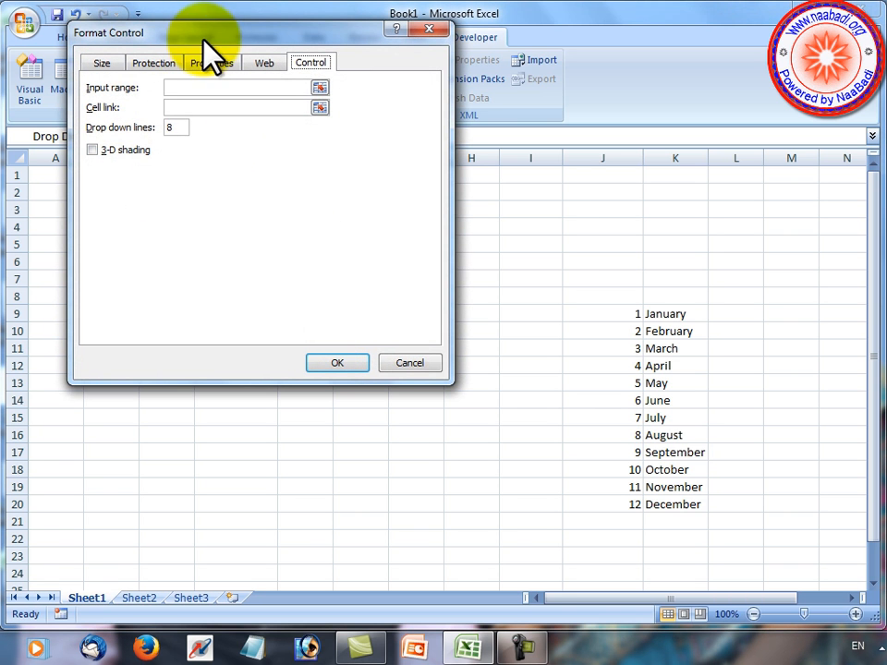
left_click_drag(199, 33, 237, 99)
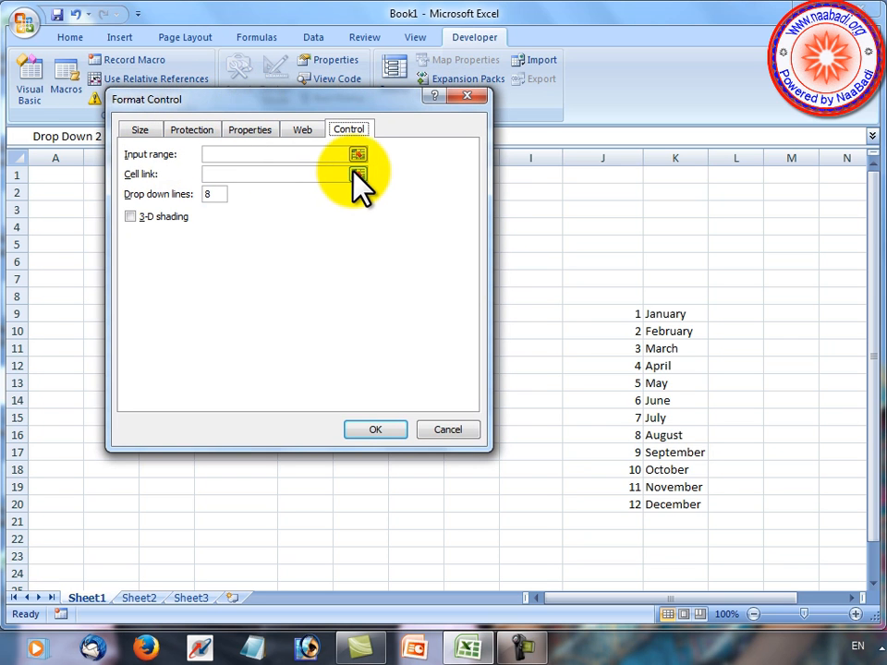
left_click(358, 155)
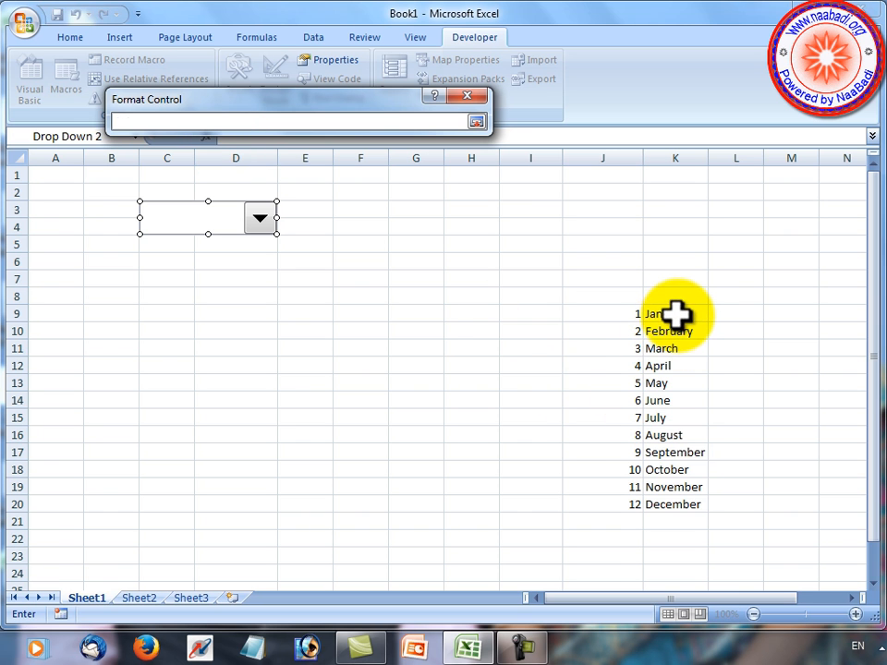
left_click_drag(677, 315, 680, 499)
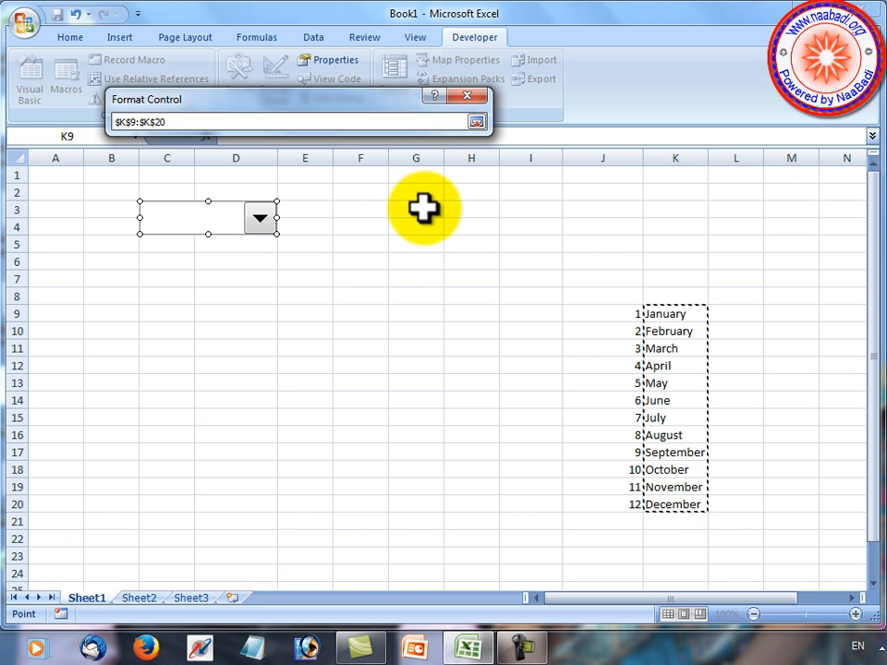
key("Return")
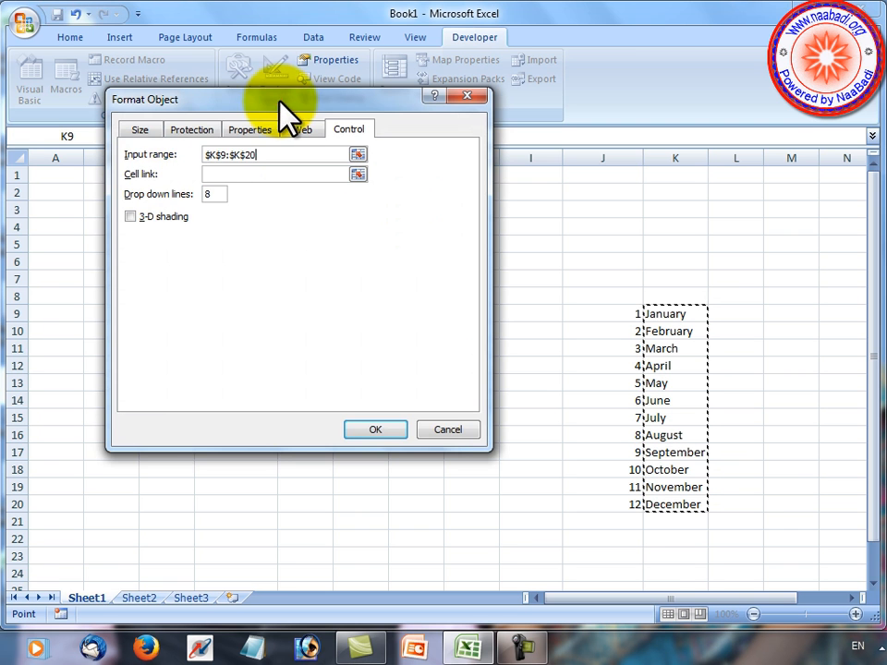
Set the combo box's cell link to $F$3
left_click_drag(279, 100, 298, 307)
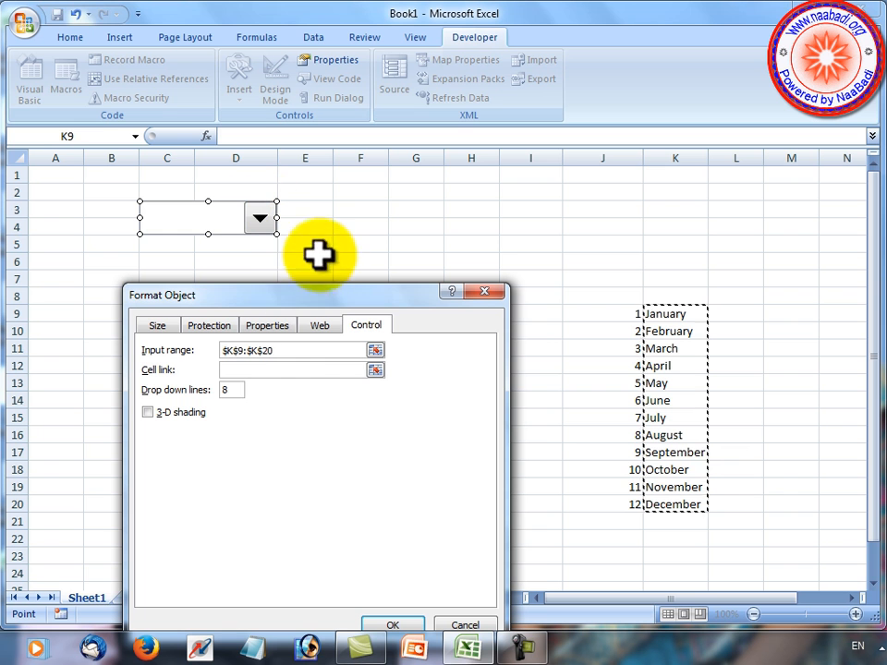
left_click(242, 370)
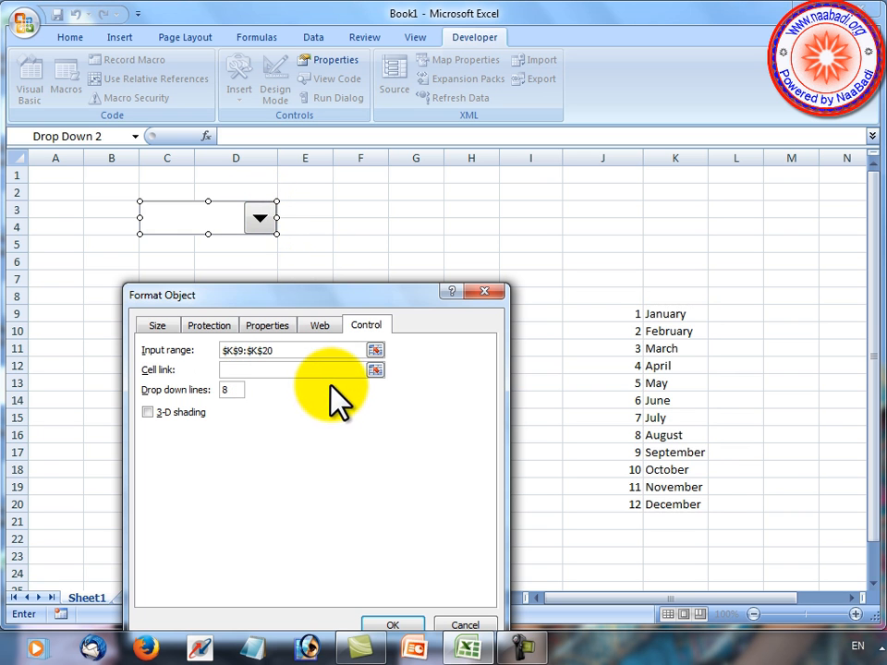
left_click(375, 370)
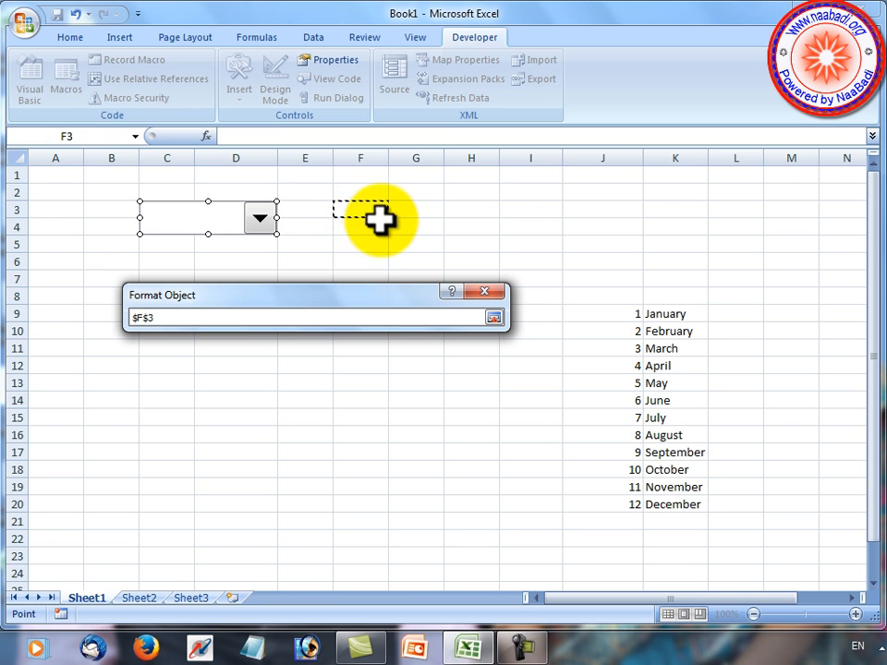
key("Return")
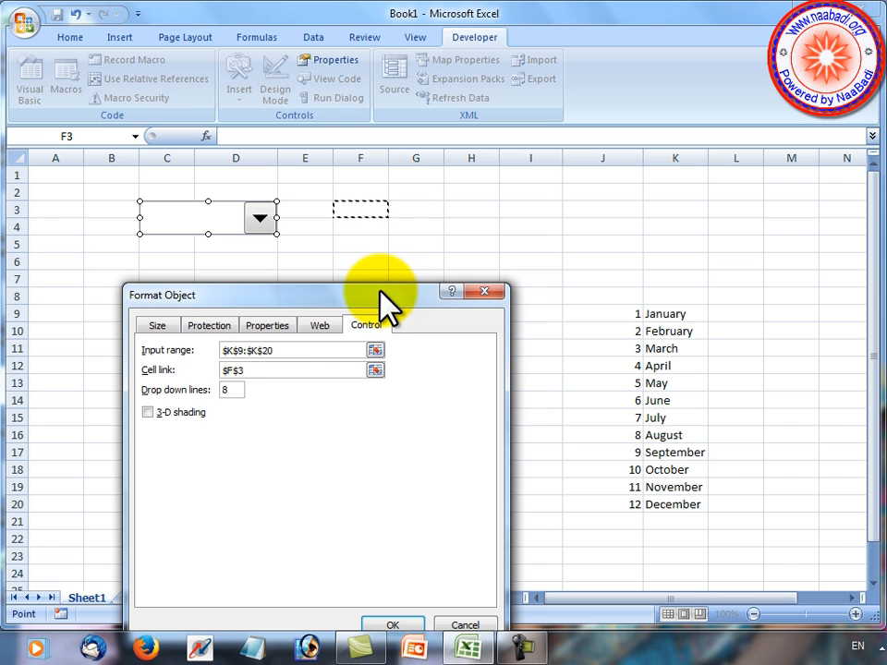
Set the combo box's number of drop-down lines to 12 and apply the control settings
left_click(227, 389)
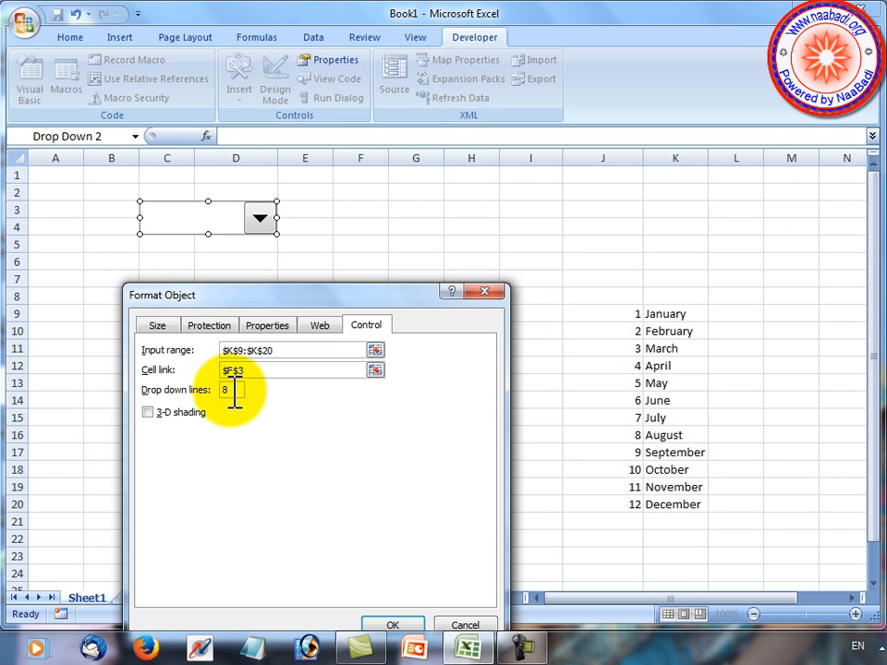
left_click_drag(233, 389, 228, 390)
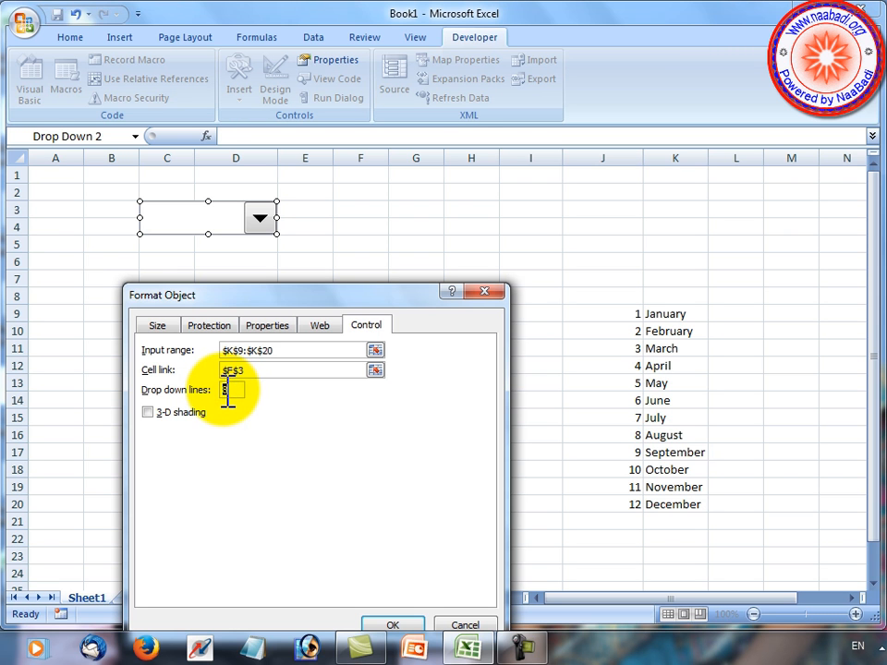
type("12")
key("Return")
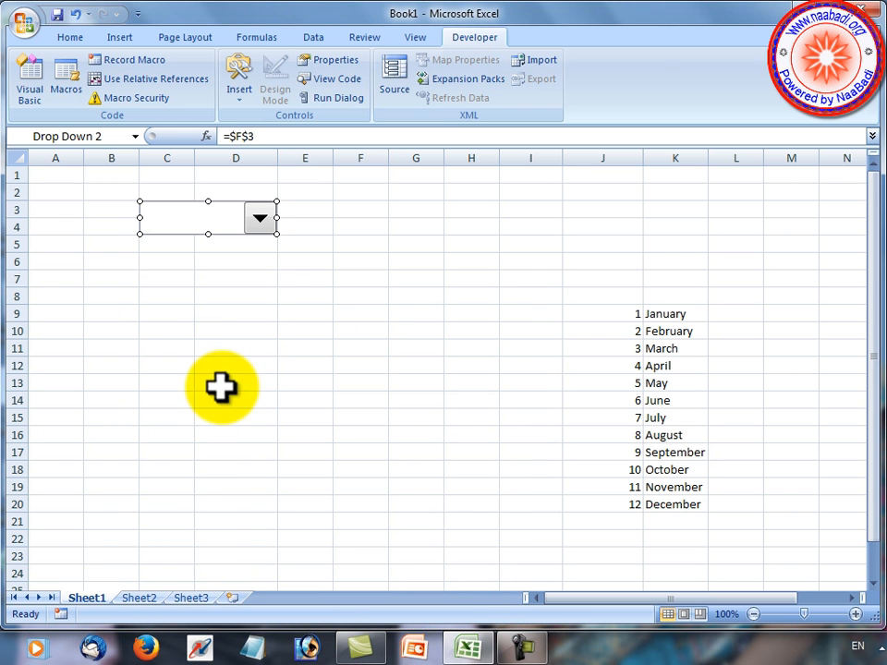
Deselect the combo box and choose July from its list to test the linked cell F3
left_click(277, 282)
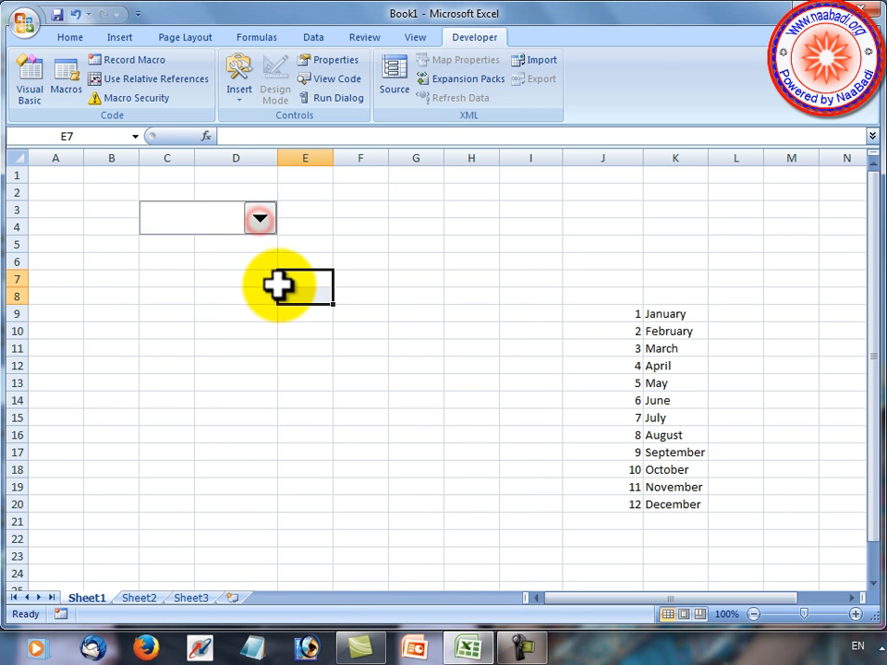
left_click(262, 222)
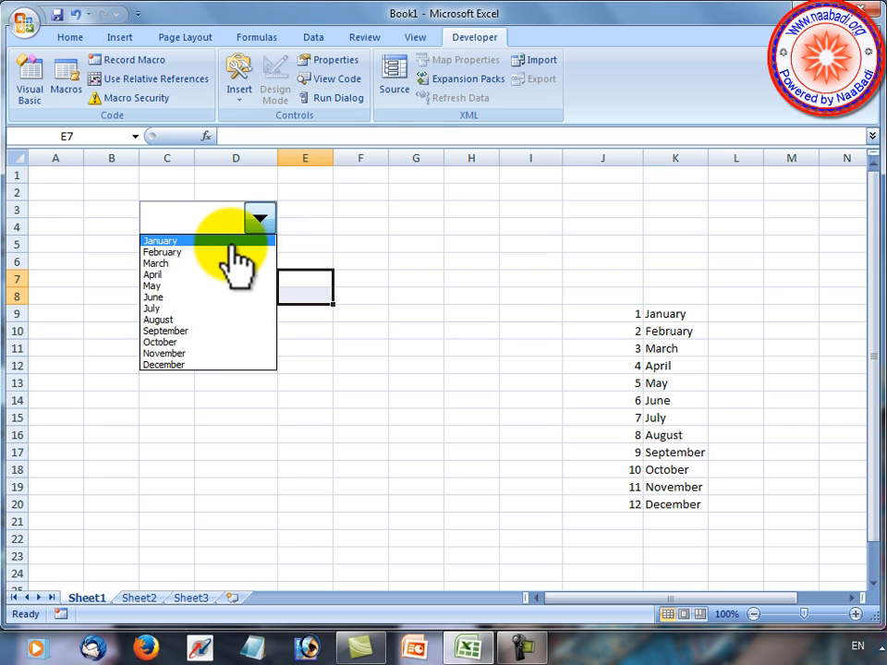
left_click(214, 308)
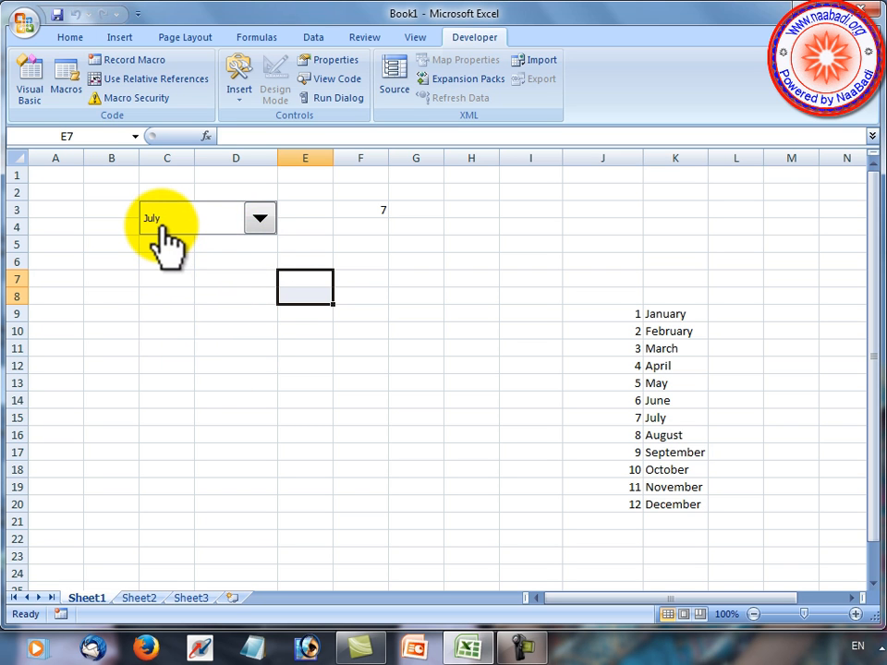
left_click(381, 213)
left_click(252, 281)
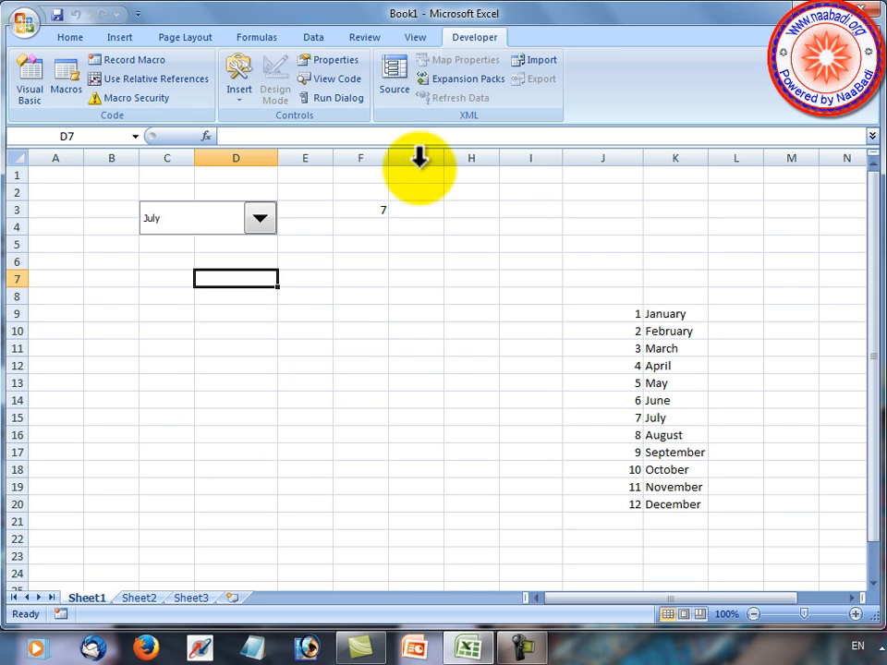
Widen column G and enter the formula =VLOOKUP(F3,J9:K20,2) in G14 to look up the selected month's name
left_click_drag(444, 158, 513, 162)
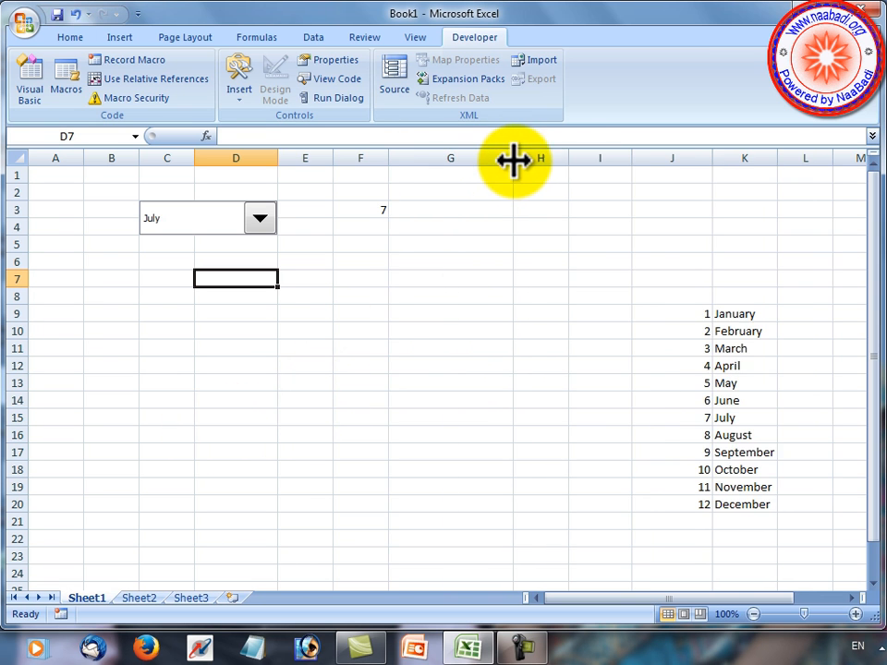
left_click(411, 400)
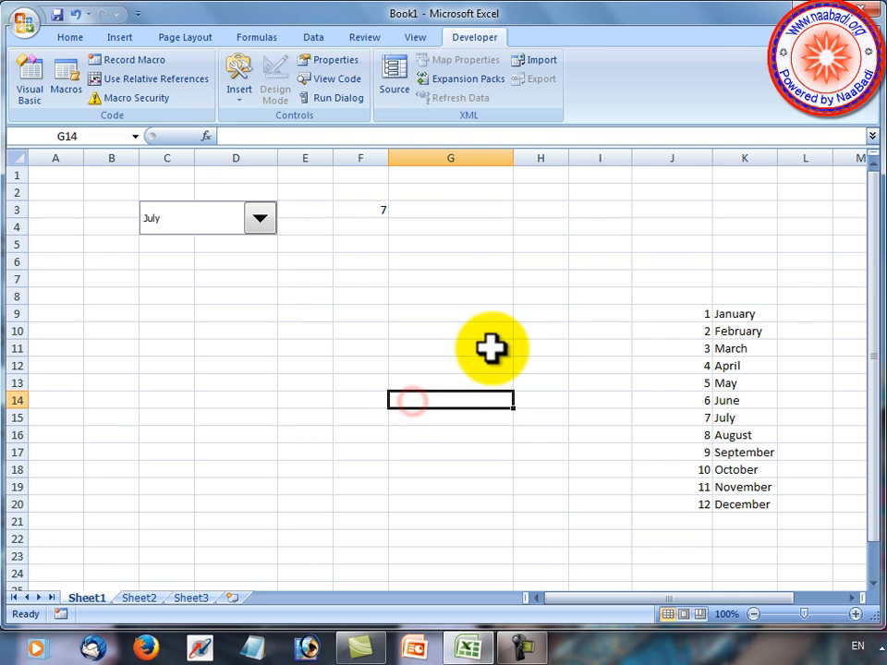
left_click(425, 400)
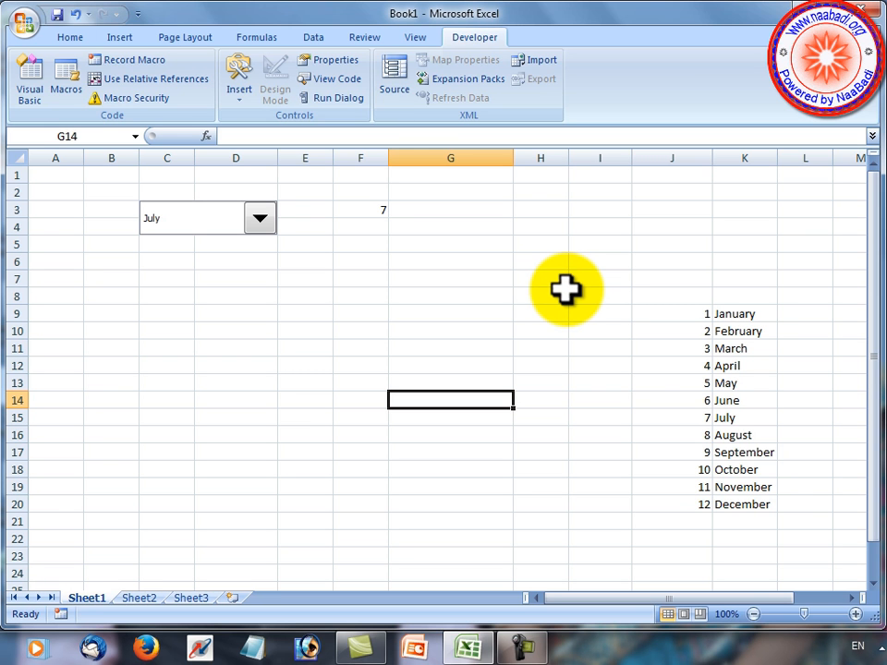
type("=")
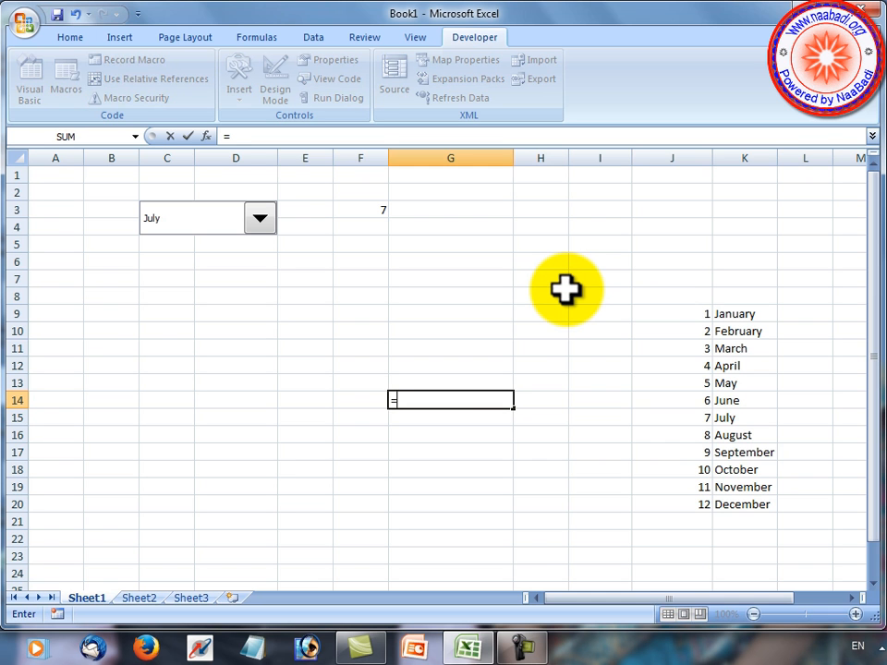
type("V")
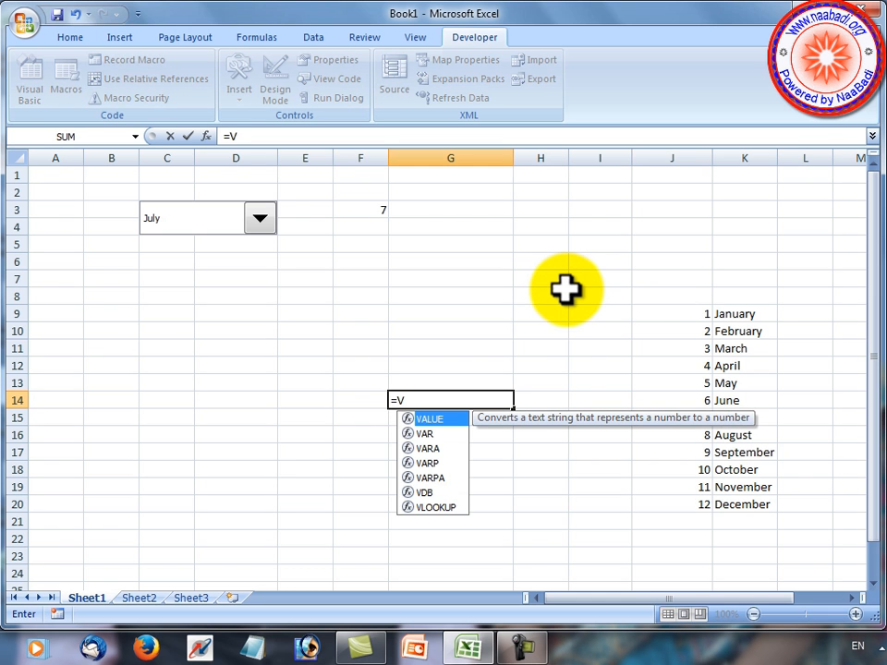
type("L")
key("BackSpace")
left_click(439, 508)
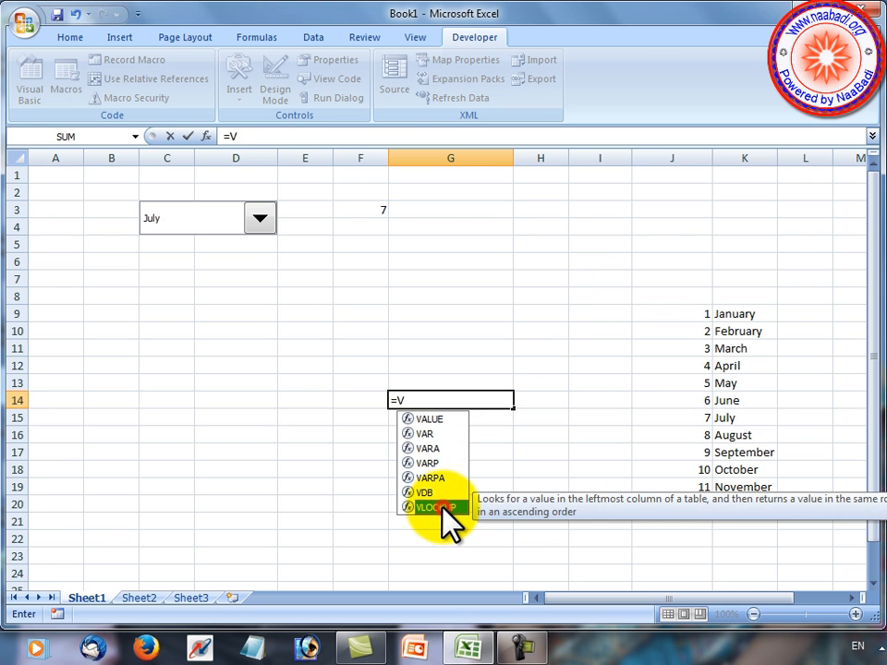
double_click(440, 507)
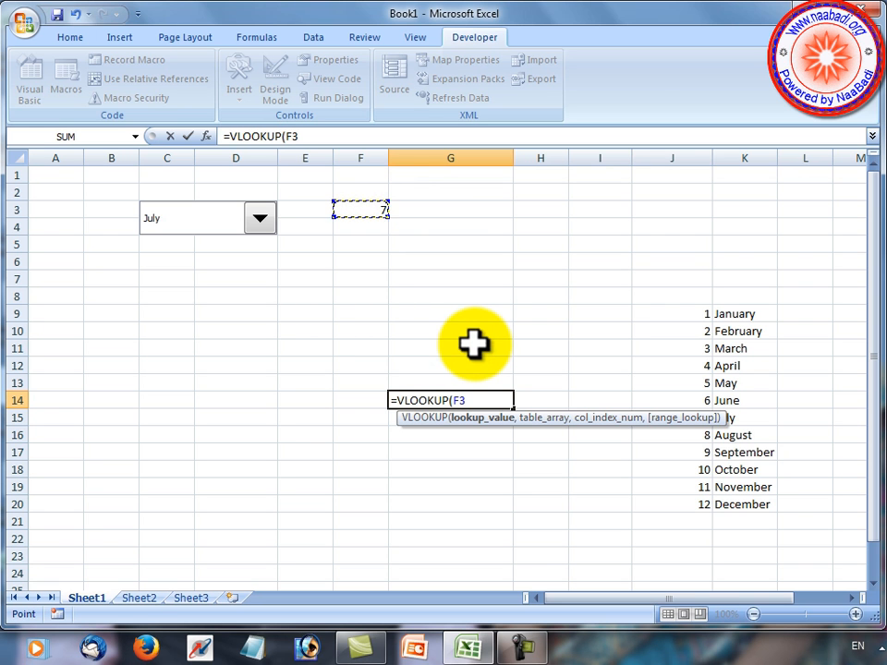
key("BackSpace")
key("BackSpace")
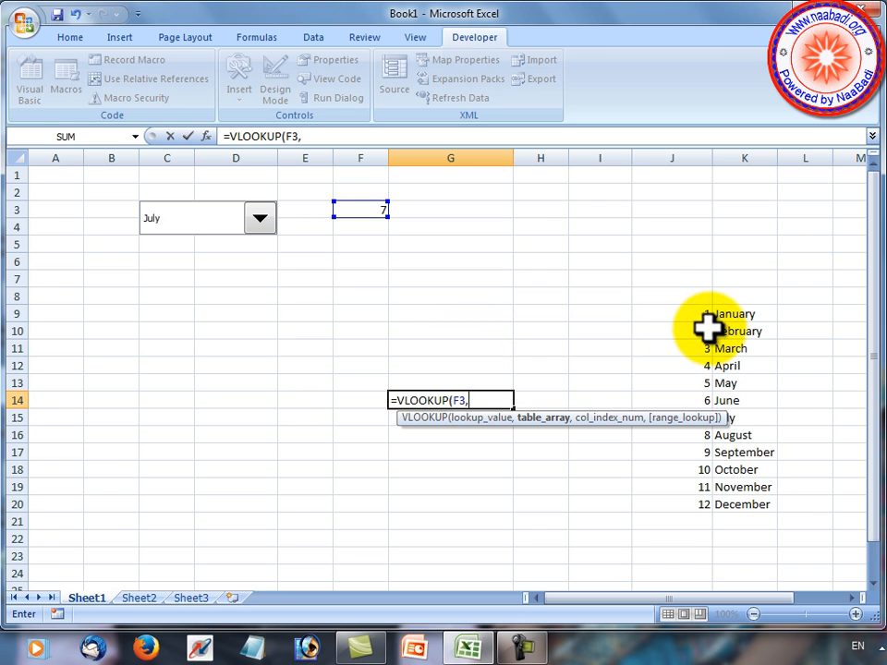
mouse_move(704, 314)
left_mouse_down()
mouse_move(743, 341)
mouse_move(745, 498)
left_mouse_up()
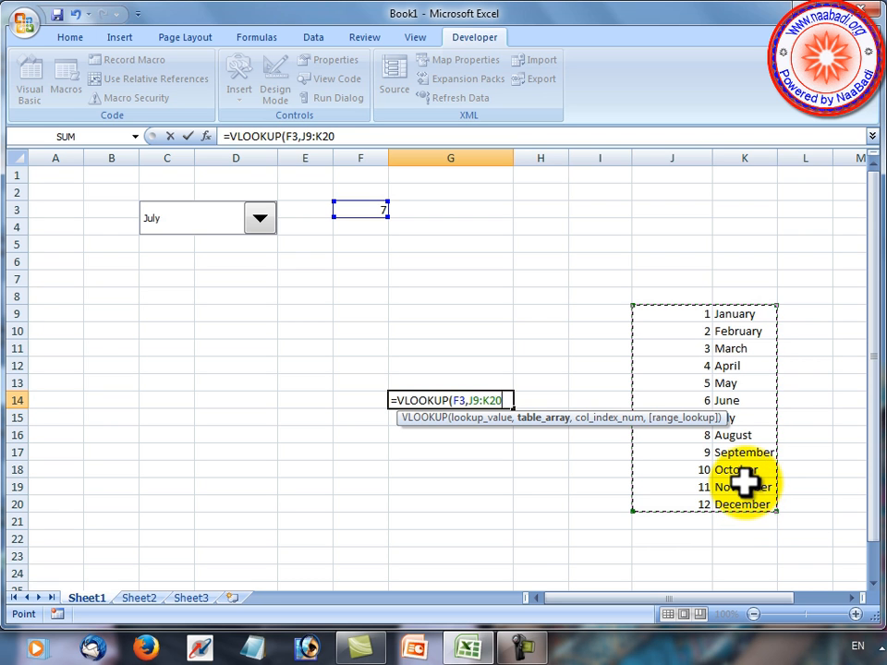
type(",2")
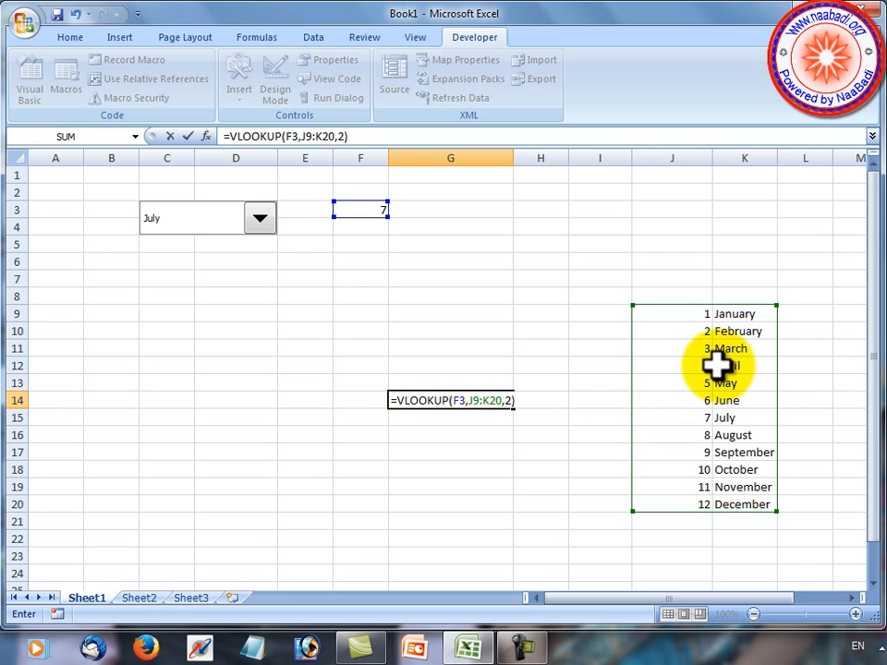
key("Return")
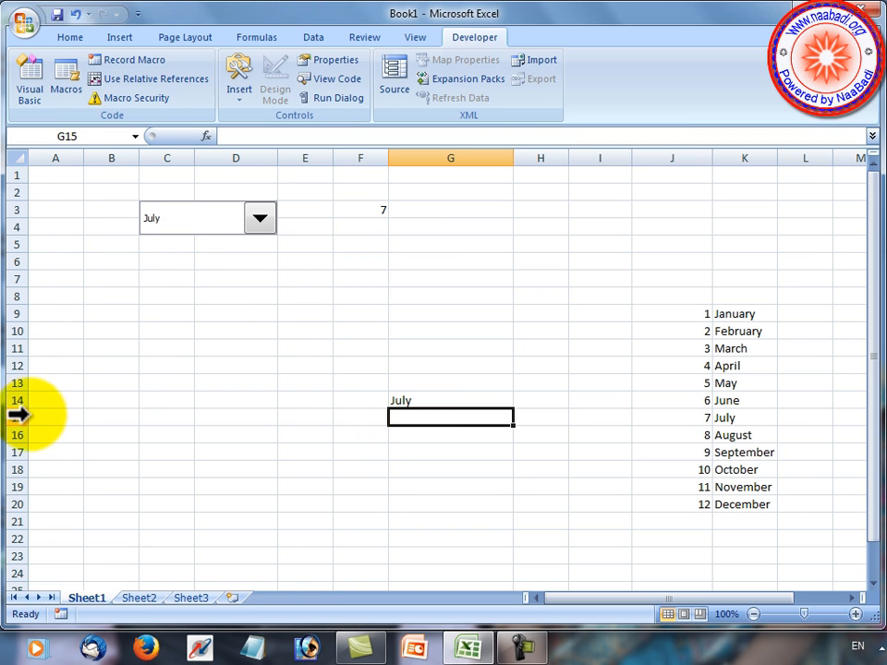
Make row 14 slightly taller and set the font size of G14 to 20
left_click_drag(19, 409, 20, 416)
left_click(403, 407)
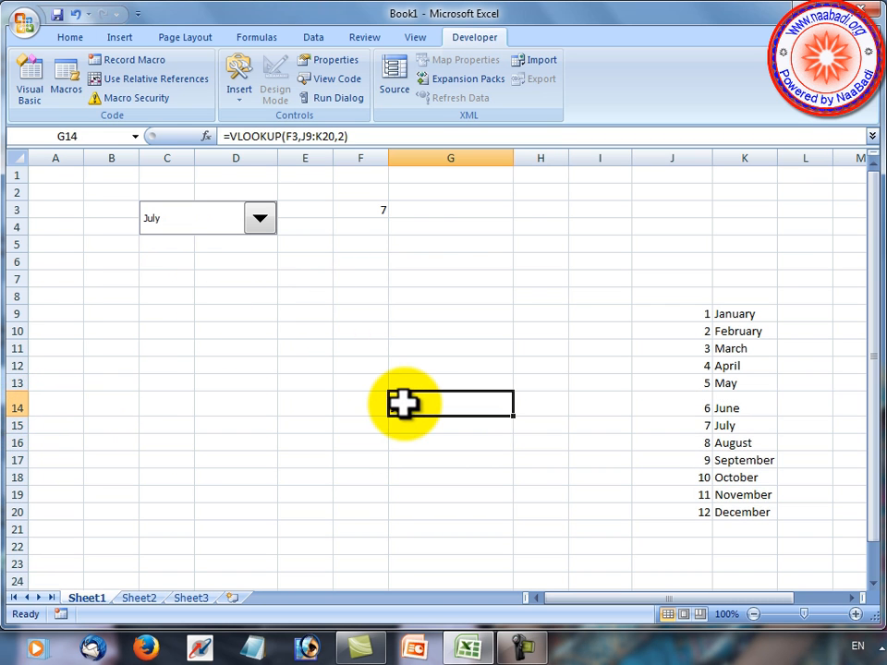
left_click(71, 38)
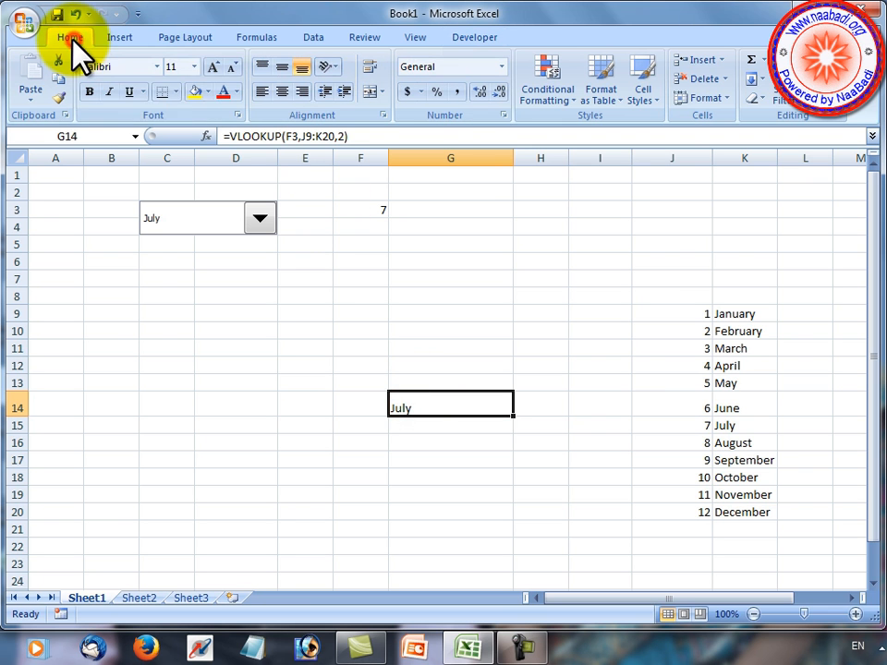
left_click(196, 67)
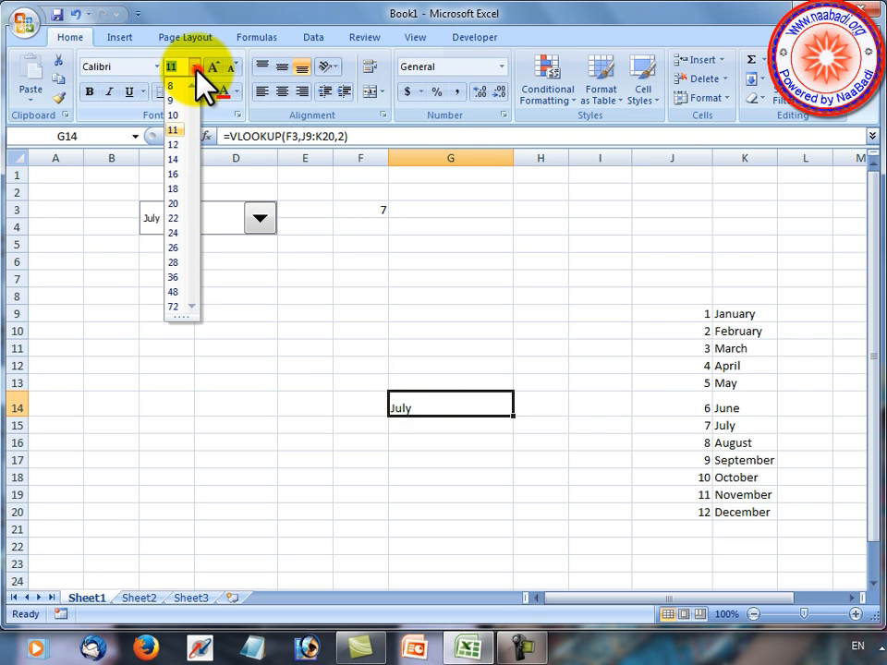
left_click(174, 203)
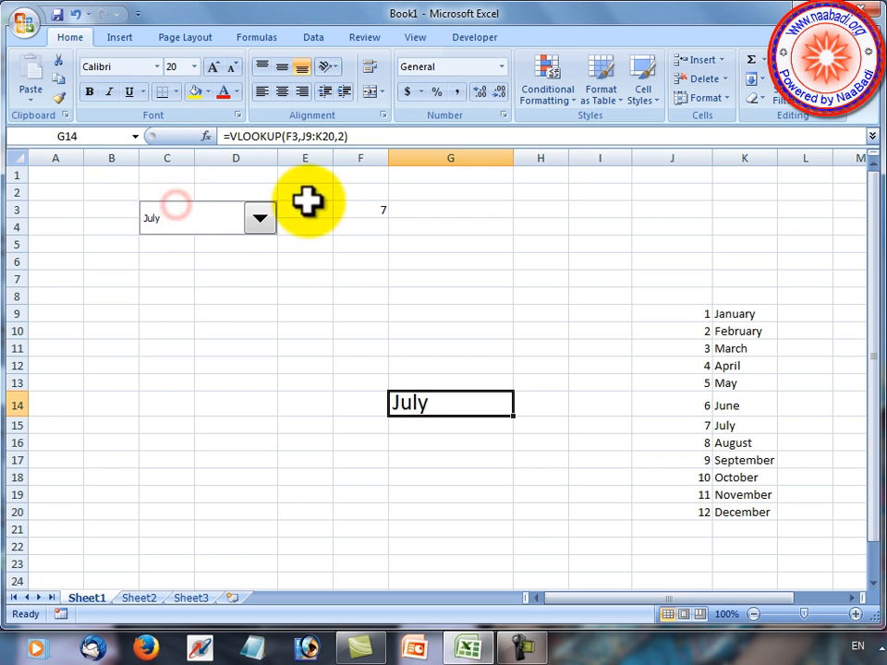
Choose January in the combo box and give the lookup cell G14 a yellow fill
left_click(261, 219)
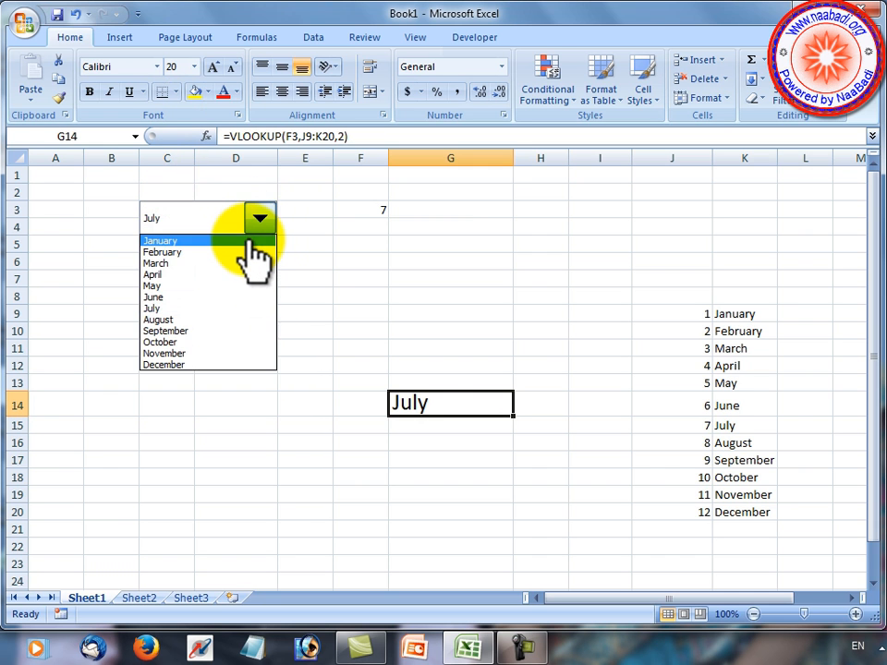
left_click(251, 240)
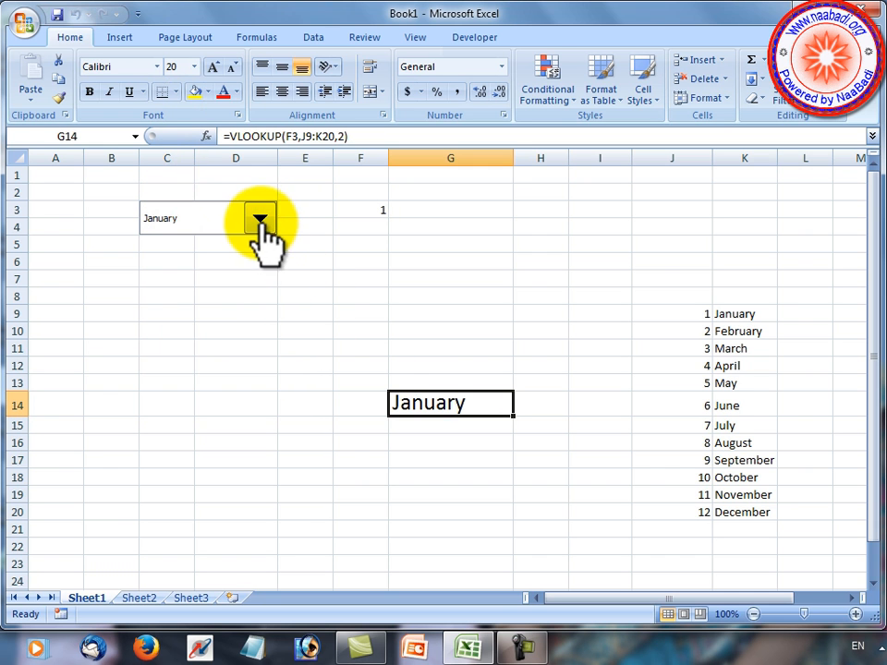
left_click(347, 398)
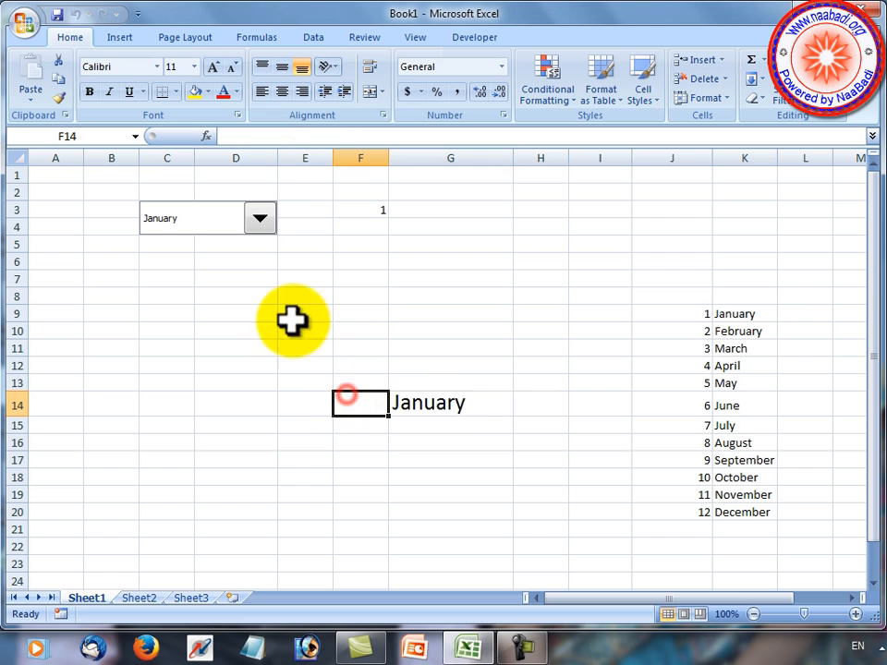
left_click(401, 401)
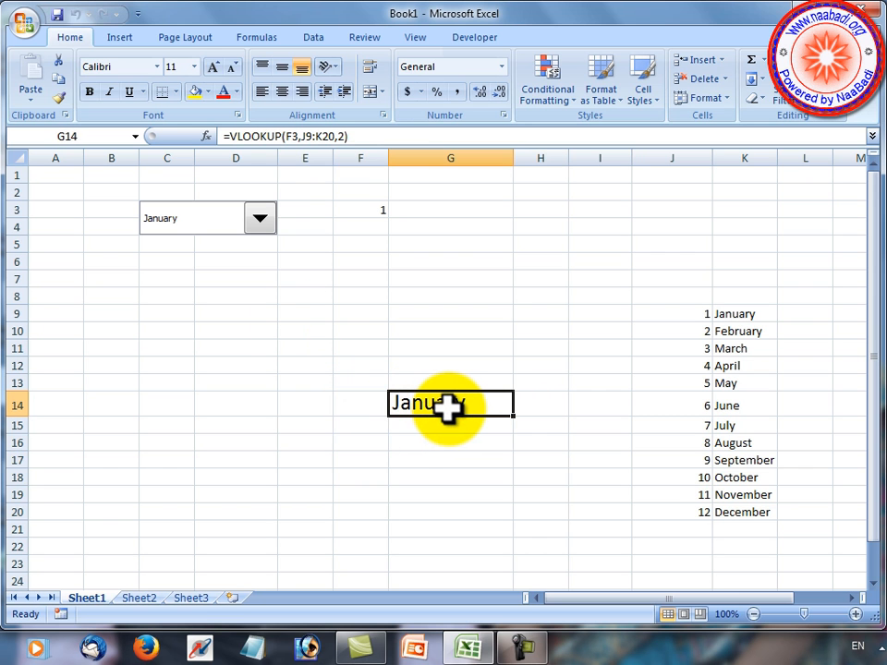
left_click(196, 92)
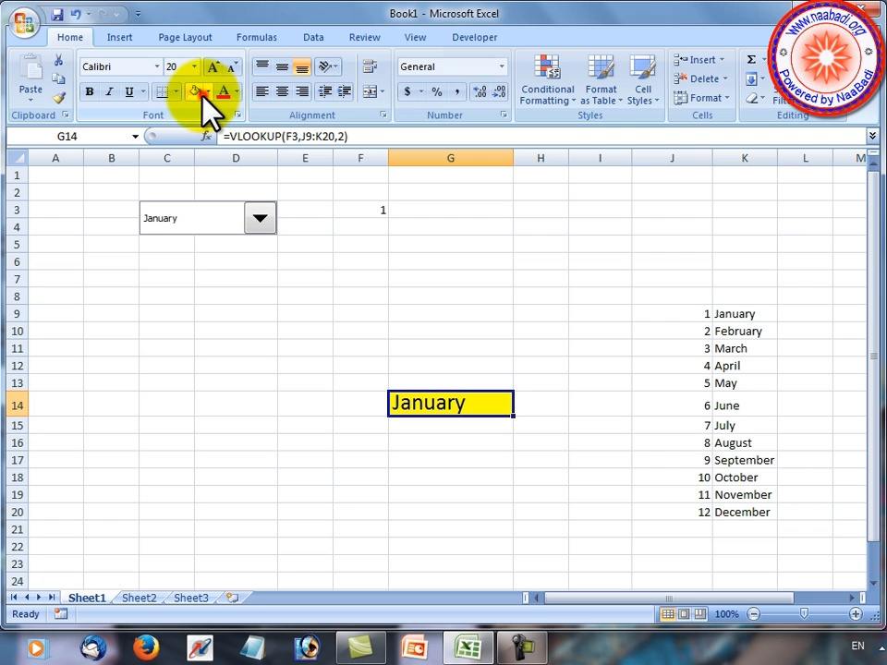
left_click(207, 92)
left_click(376, 216)
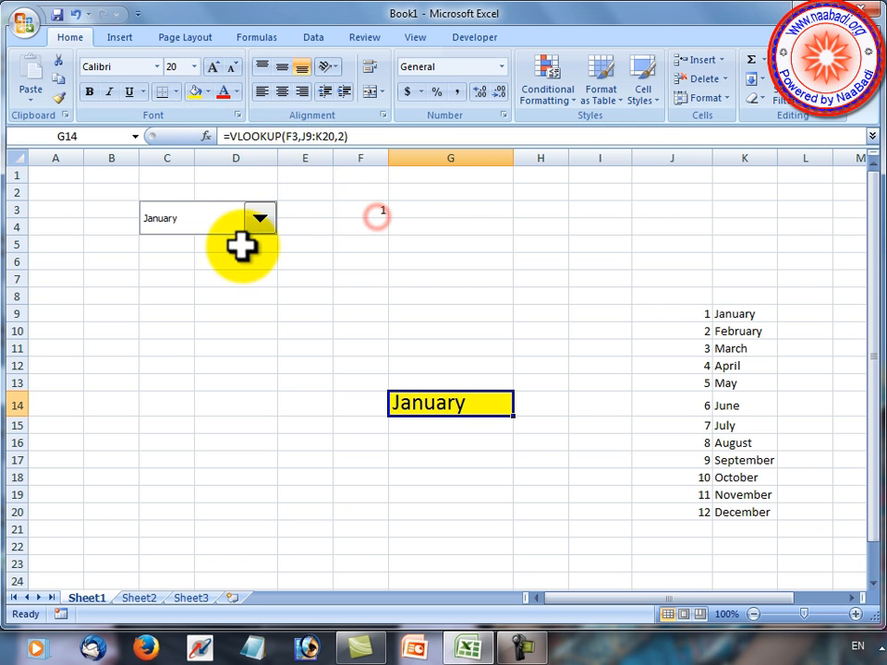
Test the lookup by choosing April, July, October, August, November, December, September and finally May in the combo box
left_click(260, 232)
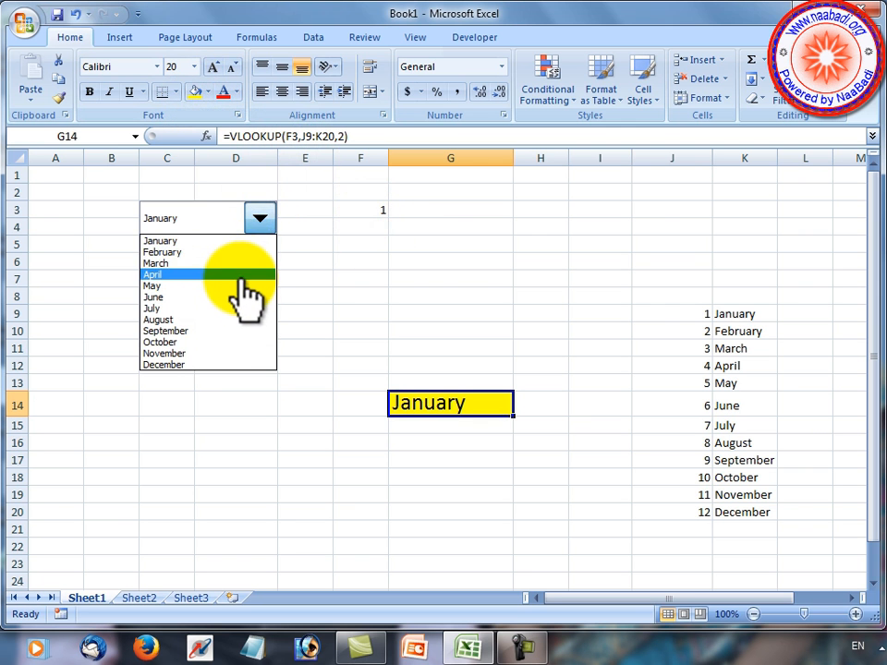
left_click(242, 277)
left_click(259, 220)
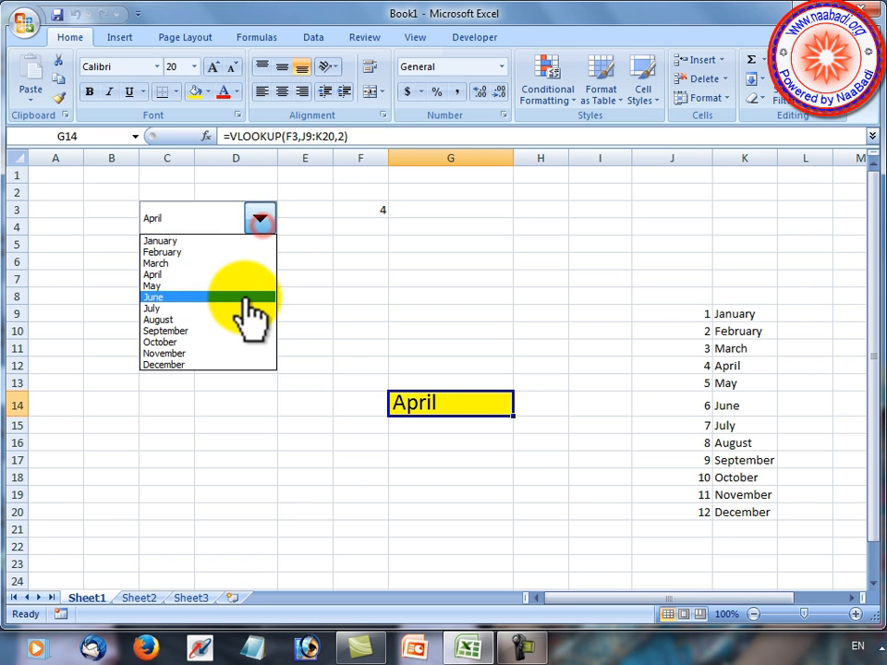
left_click(246, 307)
left_click(259, 220)
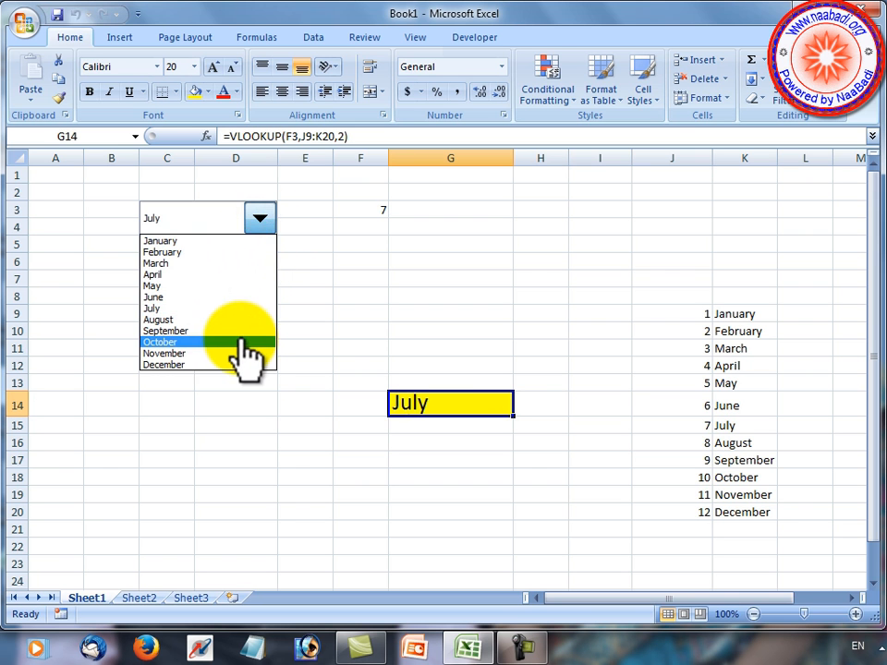
left_click(242, 342)
left_click(259, 222)
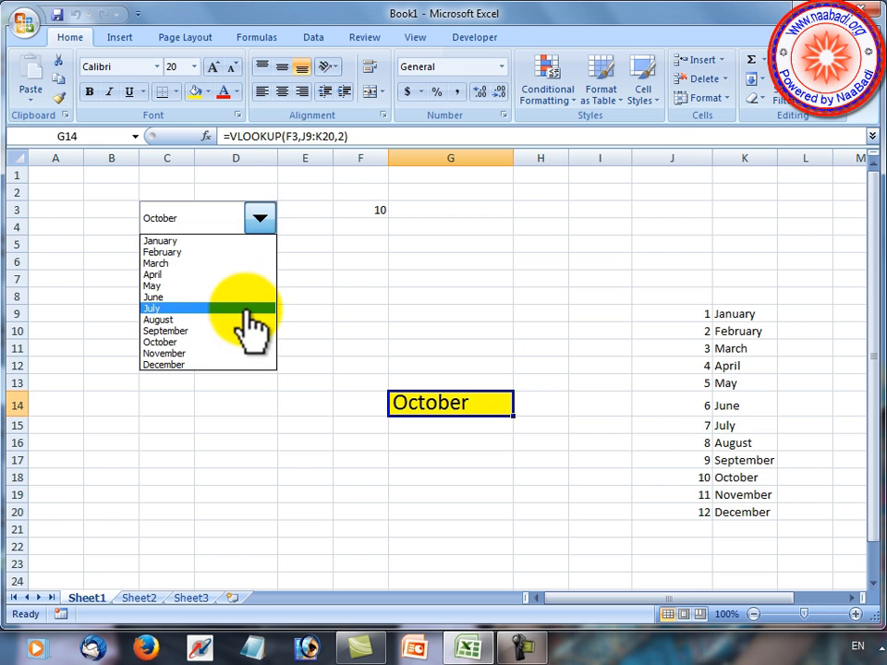
left_click(247, 320)
left_click(259, 220)
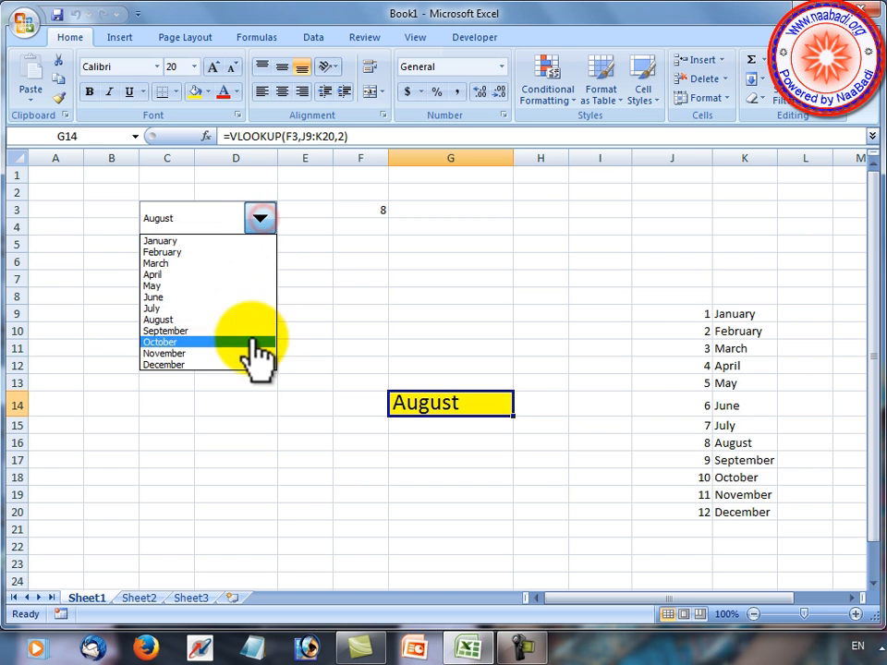
left_click(251, 353)
left_click(259, 220)
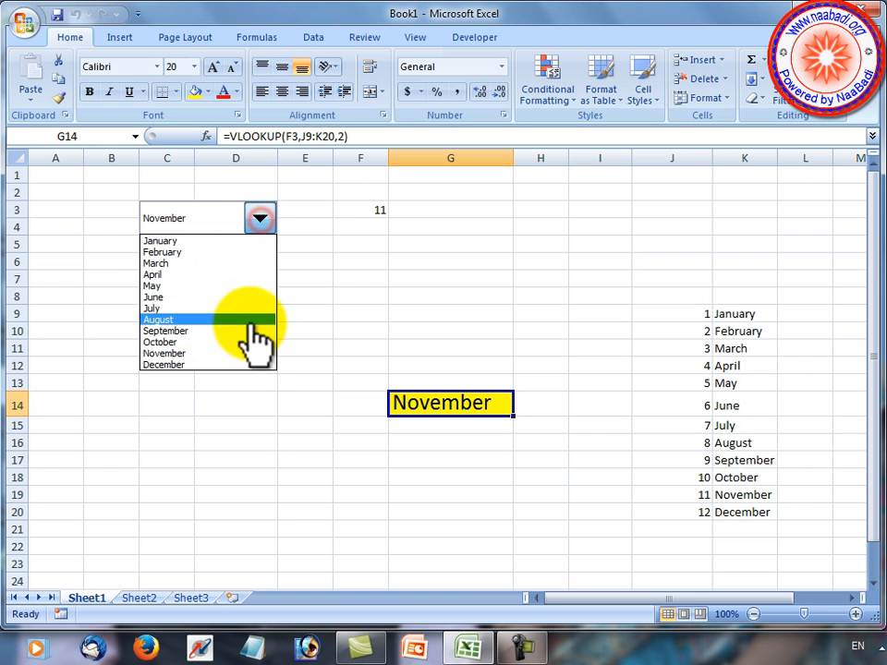
left_click(250, 364)
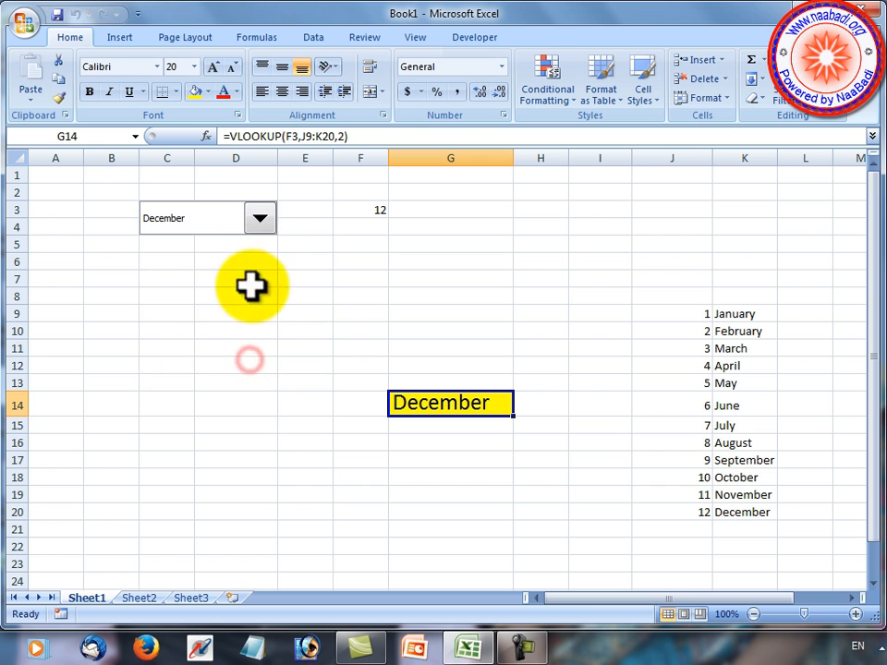
left_click(259, 220)
left_click(241, 331)
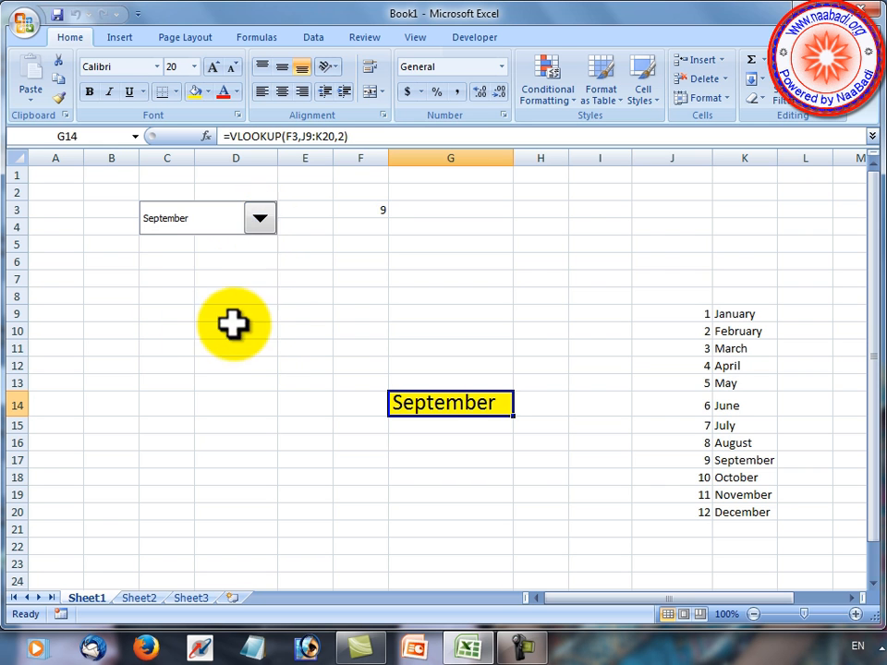
left_click(259, 220)
left_click(248, 287)
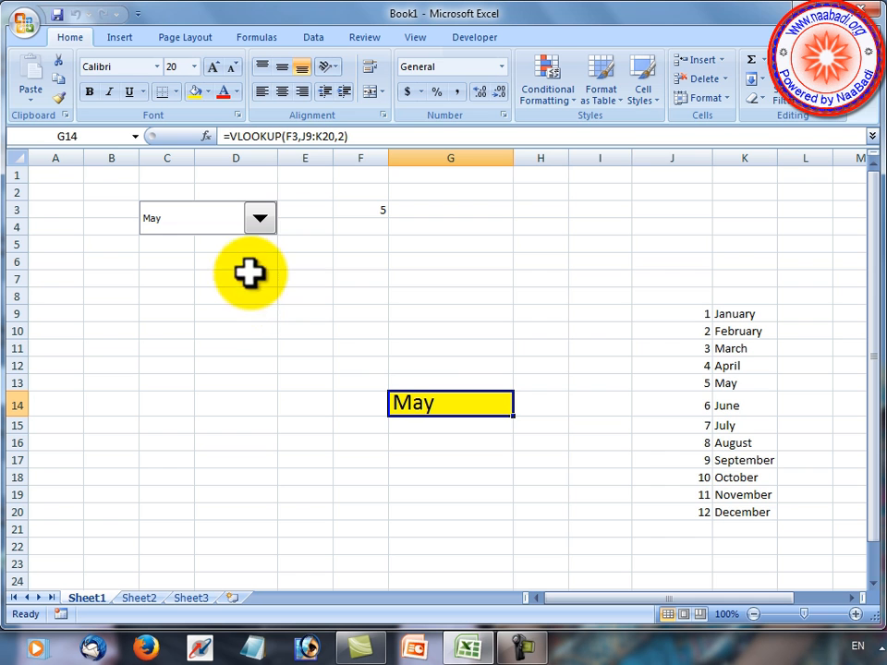